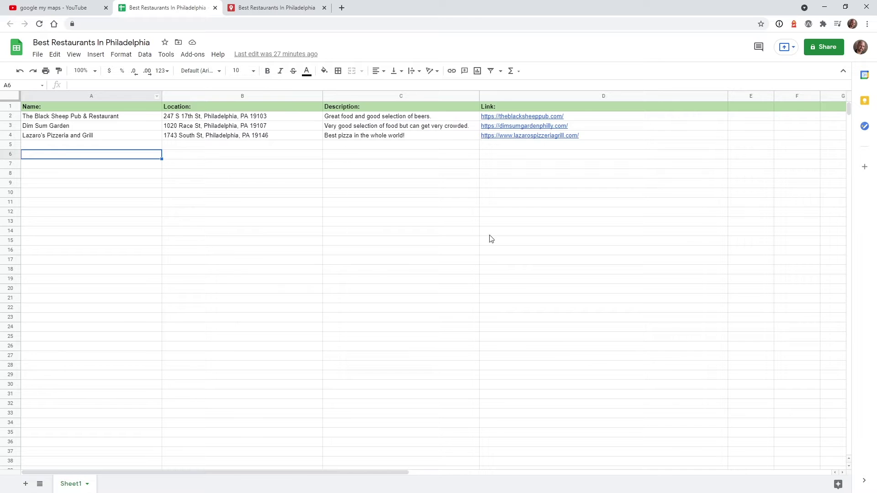
- Look over the blank Best Restaurants In Philadelphia map and the YouTube results for google my maps
{"action": "left_click", "coordinate": [267, 5]}
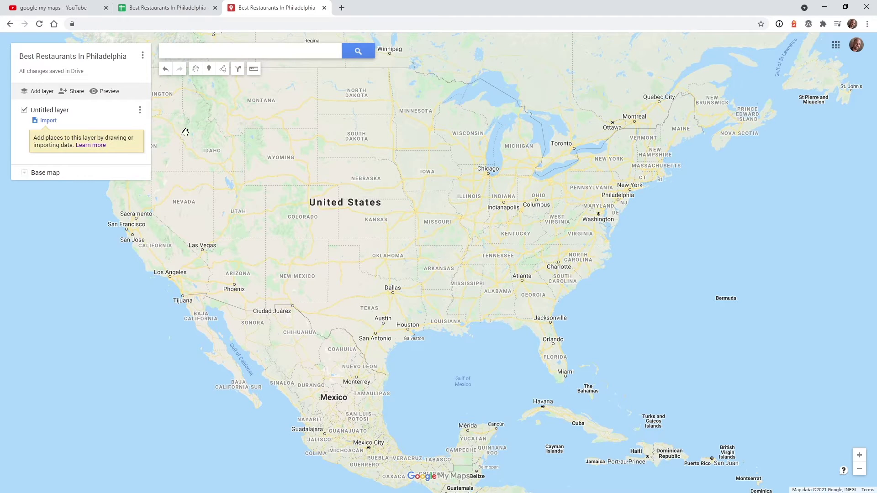
{"action": "left_click", "coordinate": [73, 7]}
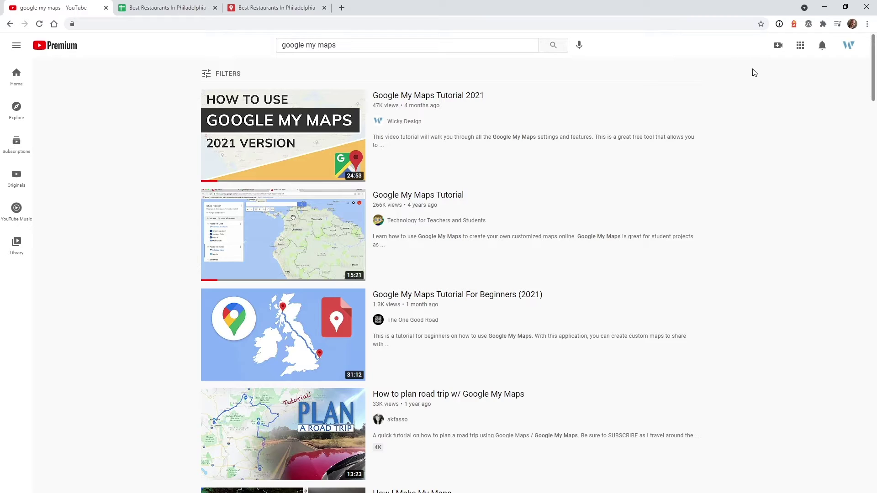
{"action": "key", "text": "ctrl+Tab"}
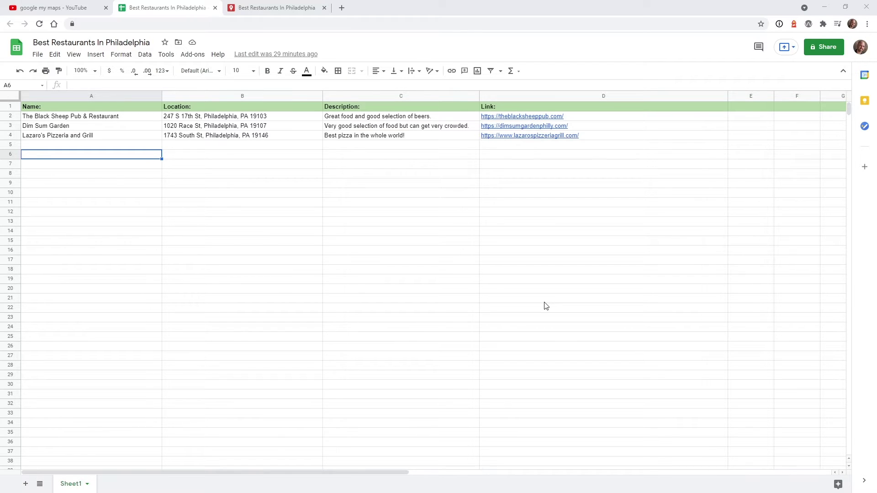
- From the map's untitled layer, open the My Maps help article on importing map features from a file and expand "Step 1: Prepare your info"
{"action": "left_click", "coordinate": [258, 12]}
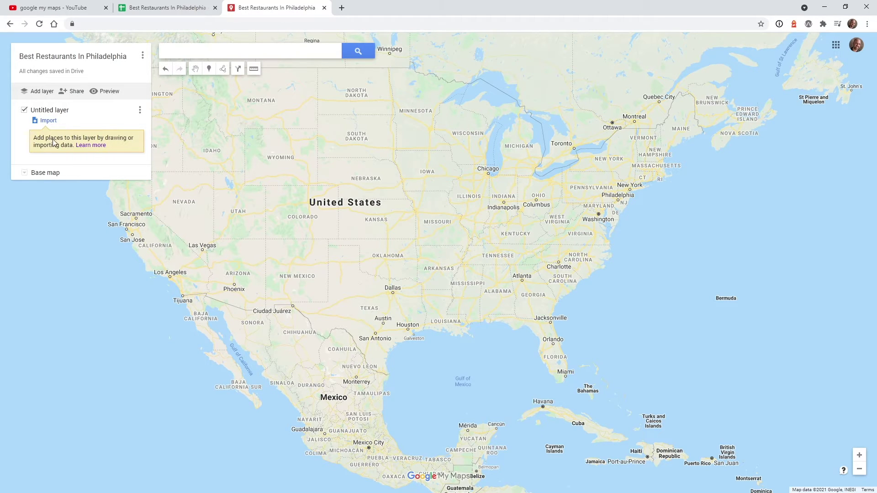
{"action": "left_click", "coordinate": [87, 146]}
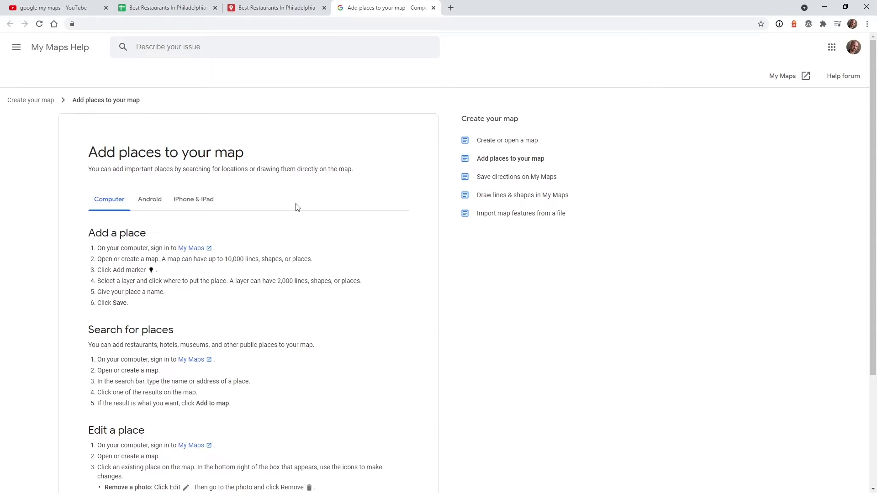
{"action": "left_click", "coordinate": [511, 215]}
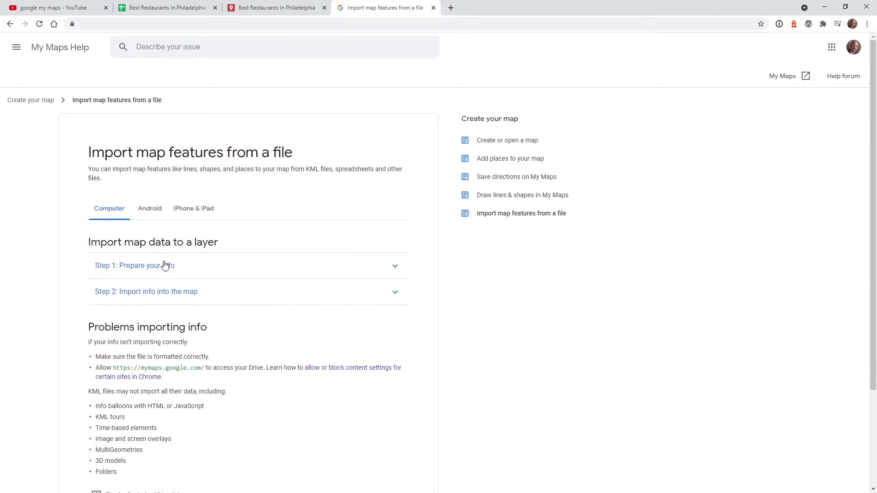
{"action": "left_click", "coordinate": [165, 266]}
{"action": "scroll", "coordinate": [73, 258], "scroll_direction": "down", "scroll_amount": 2}
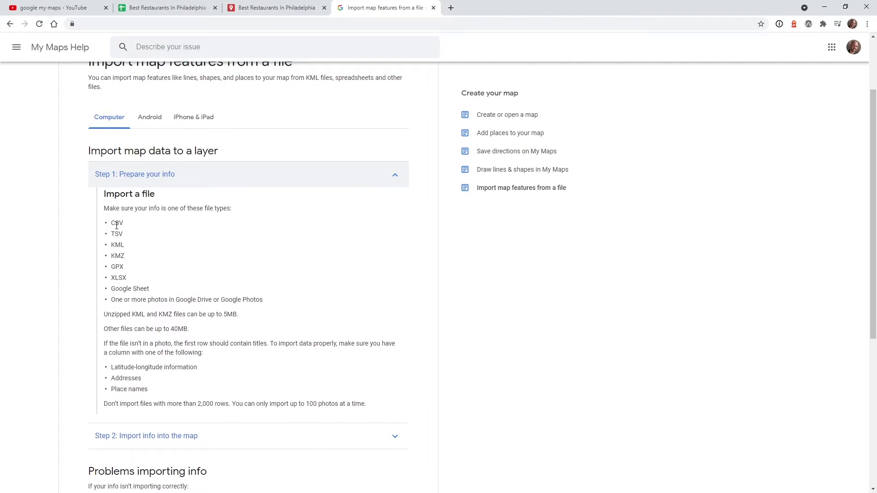
- Examine the supported import file types and the column and size requirements in the help article
{"action": "left_click_drag", "start_coordinate": [117, 225], "coordinate": [124, 236]}
{"action": "left_click", "coordinate": [132, 285]}
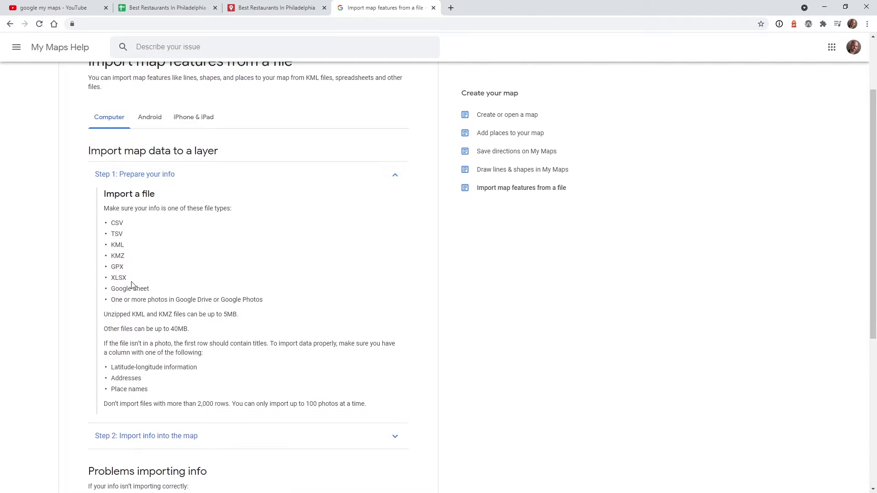
{"action": "left_click_drag", "start_coordinate": [132, 284], "coordinate": [126, 224]}
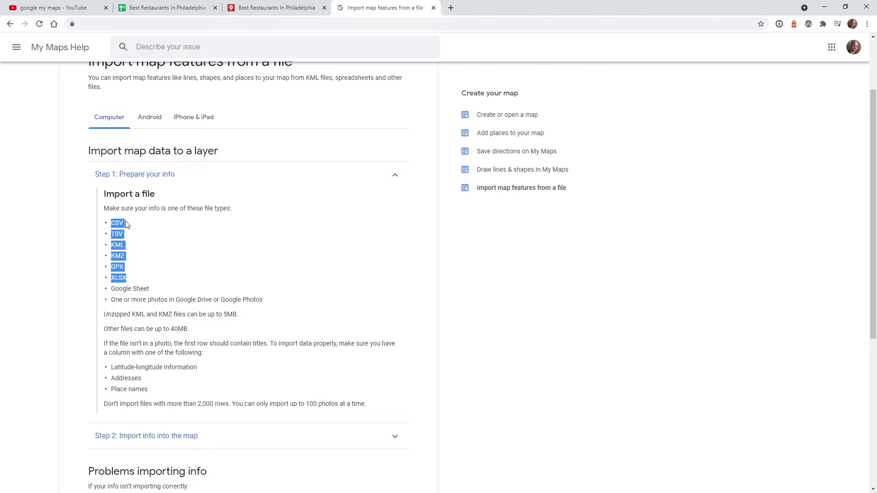
{"action": "left_click", "coordinate": [172, 269]}
{"action": "left_click_drag", "start_coordinate": [150, 297], "coordinate": [111, 288]}
{"action": "left_click", "coordinate": [127, 254]}
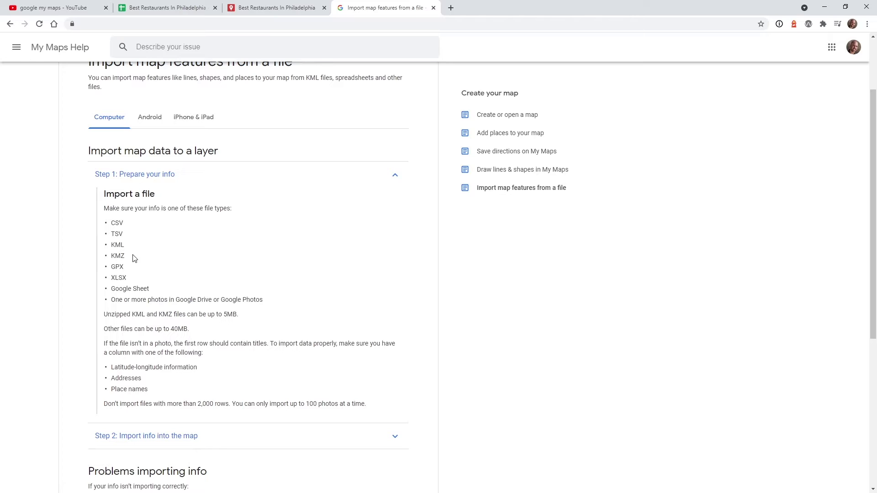
{"action": "scroll", "coordinate": [187, 238], "scroll_direction": "down", "scroll_amount": 2}
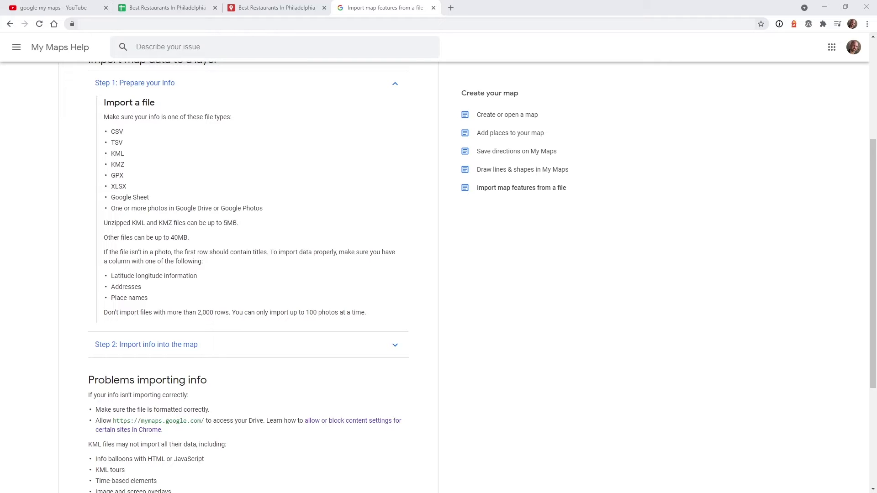
- Switch to the Best Restaurants In Philadelphia spreadsheet and review its header row and Location column entries against the map
{"action": "left_click", "coordinate": [178, 8]}
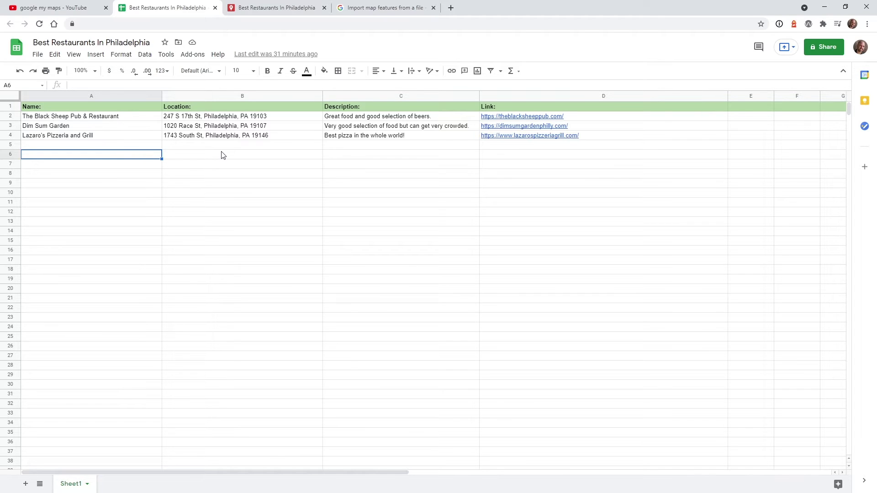
{"action": "left_click", "coordinate": [10, 107]}
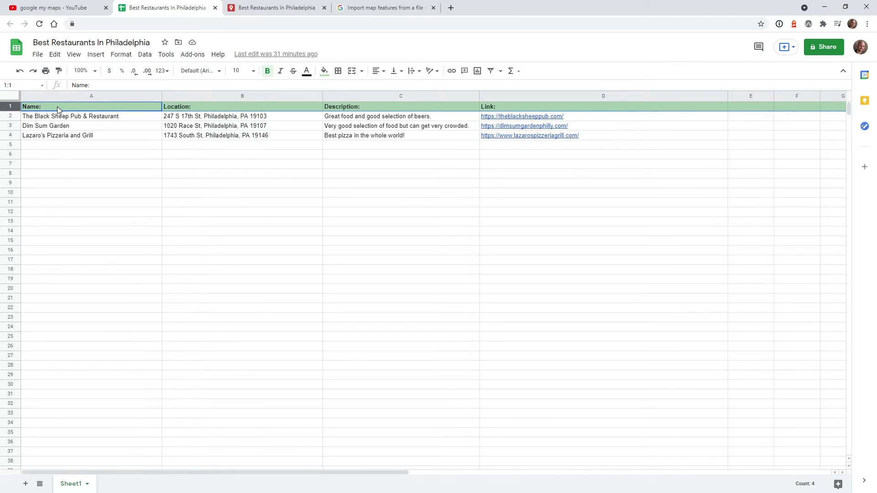
{"action": "left_click", "coordinate": [256, 6]}
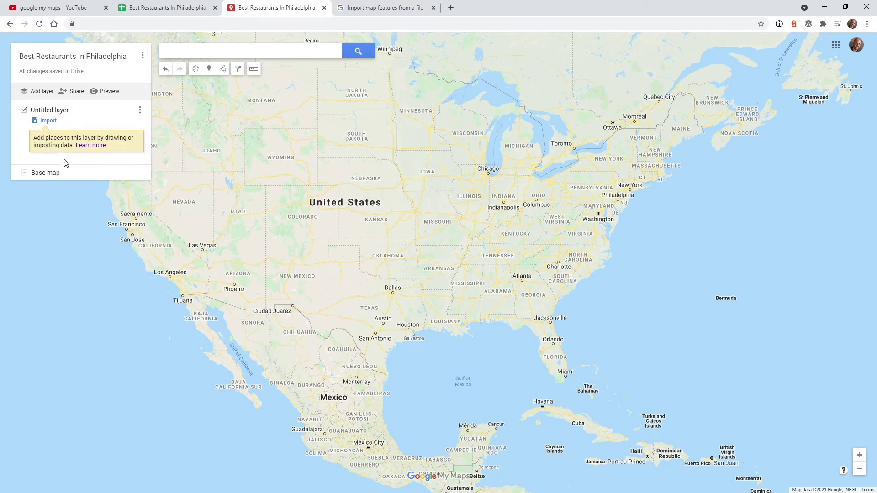
{"action": "left_click", "coordinate": [151, 6]}
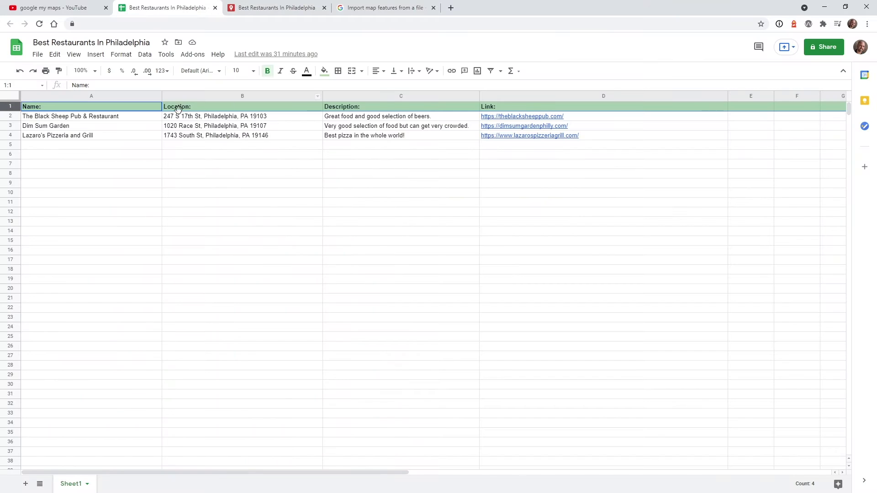
{"action": "left_click", "coordinate": [201, 119]}
{"action": "left_click", "coordinate": [205, 127]}
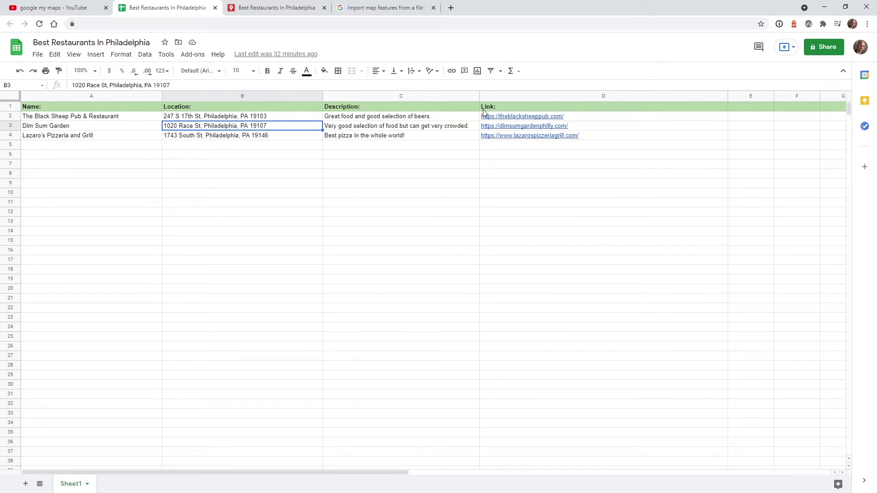
{"action": "left_click", "coordinate": [272, 5]}
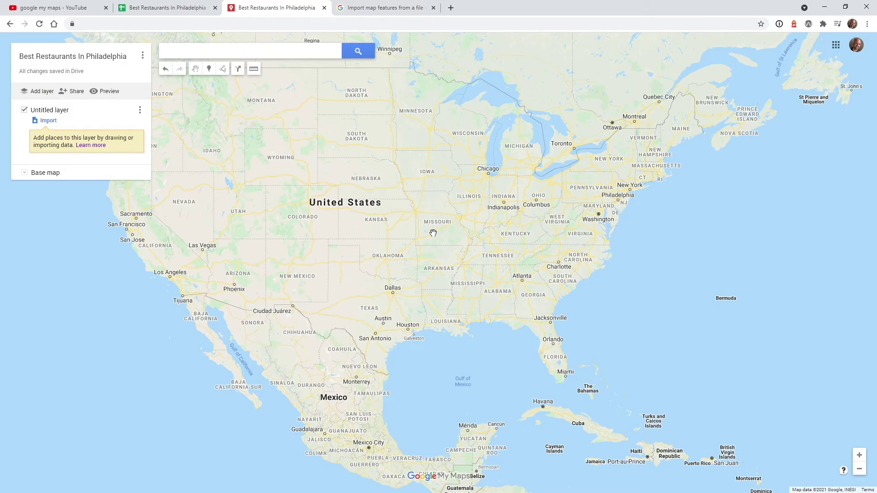
{"action": "left_click", "coordinate": [190, 6]}
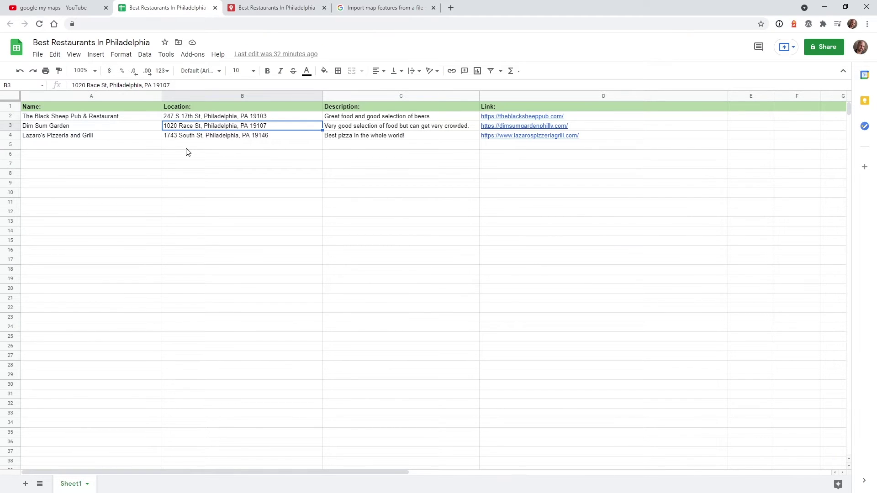
{"action": "left_click", "coordinate": [267, 191]}
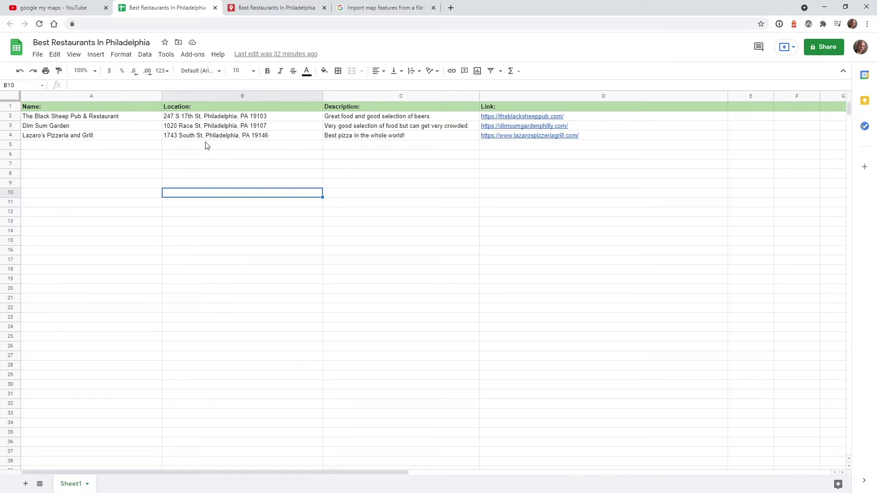
- Import the Best Restaurants spreadsheet from Google Drive into the map's untitled layer
{"action": "left_click", "coordinate": [271, 6]}
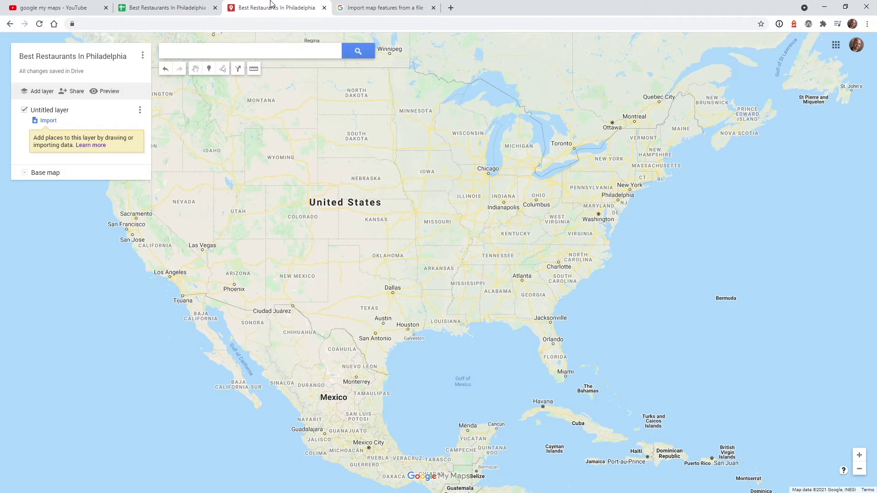
{"action": "left_click", "coordinate": [48, 121]}
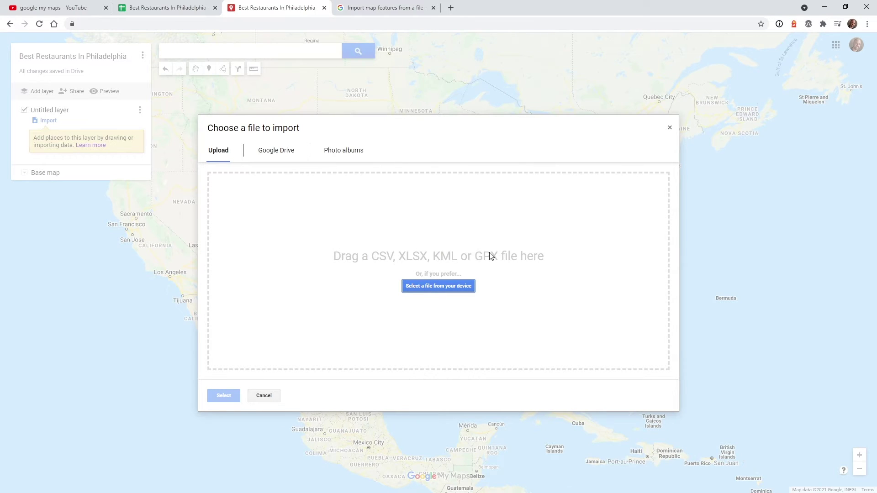
{"action": "left_click", "coordinate": [279, 156]}
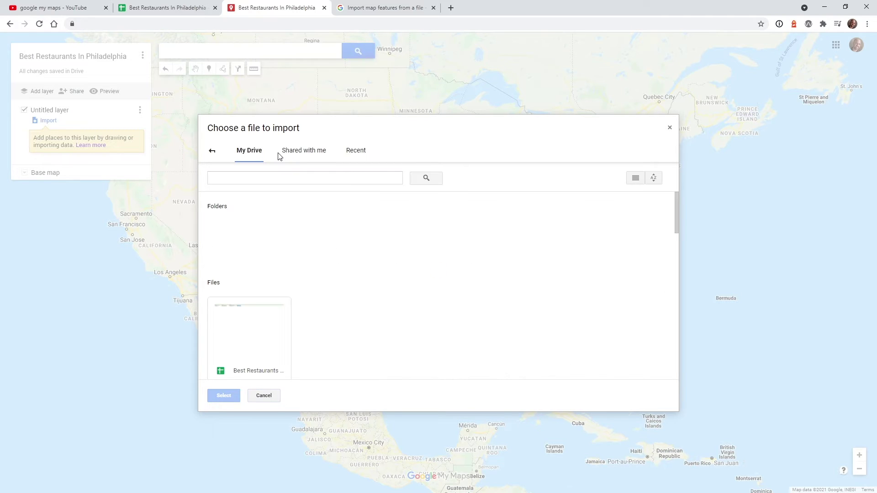
{"action": "left_click", "coordinate": [260, 329]}
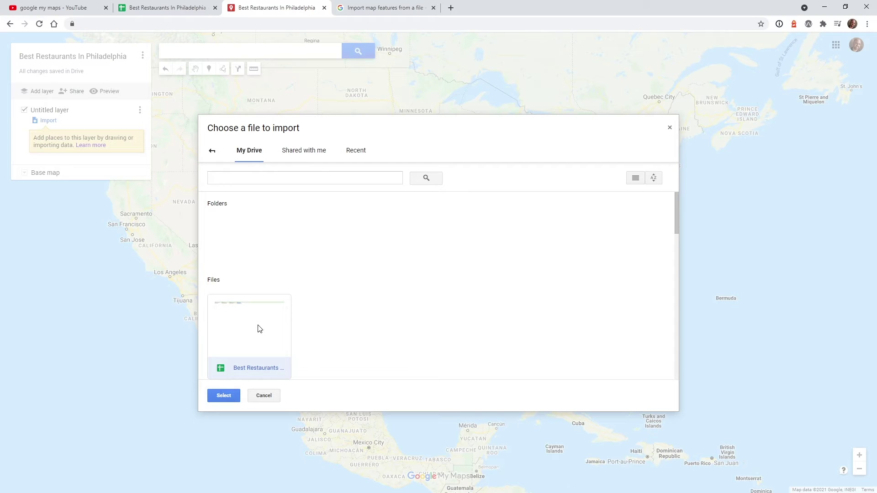
{"action": "left_click", "coordinate": [232, 398]}
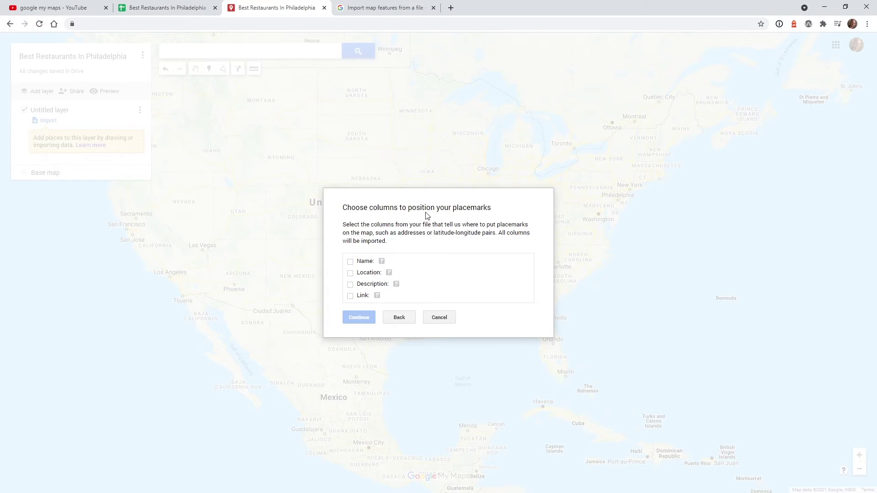
- Position the placemarks by the Location column, title the markers by the Name column, and finish the import
{"action": "left_click", "coordinate": [351, 273]}
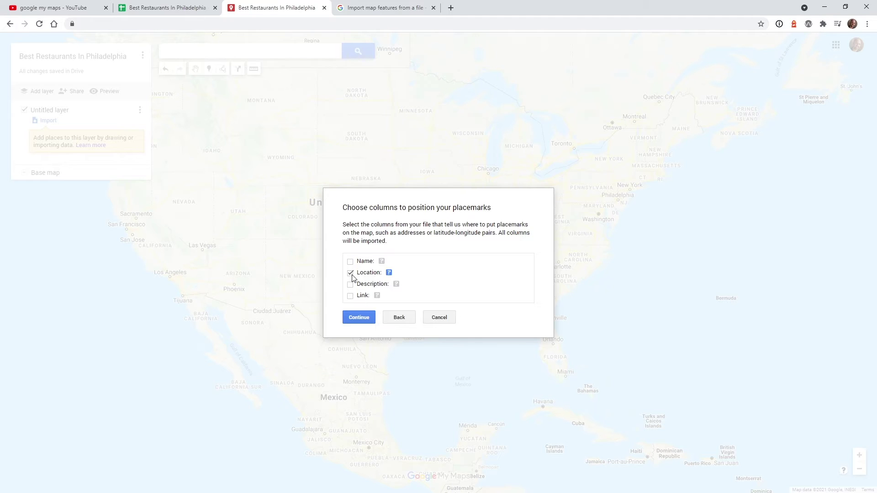
{"action": "left_click", "coordinate": [364, 318]}
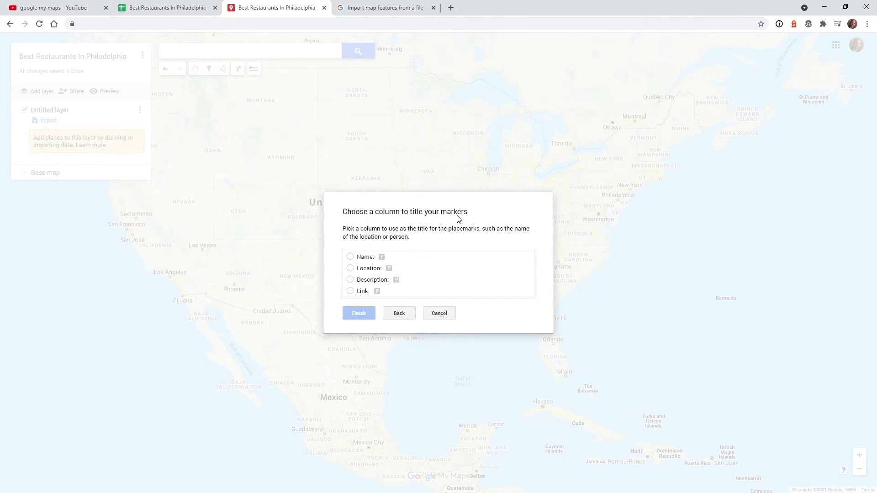
{"action": "left_click", "coordinate": [190, 8]}
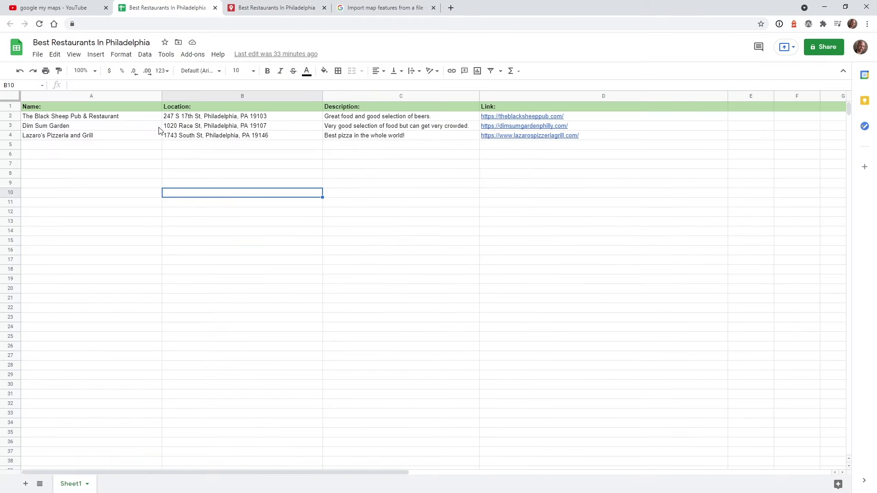
{"action": "left_click", "coordinate": [271, 8]}
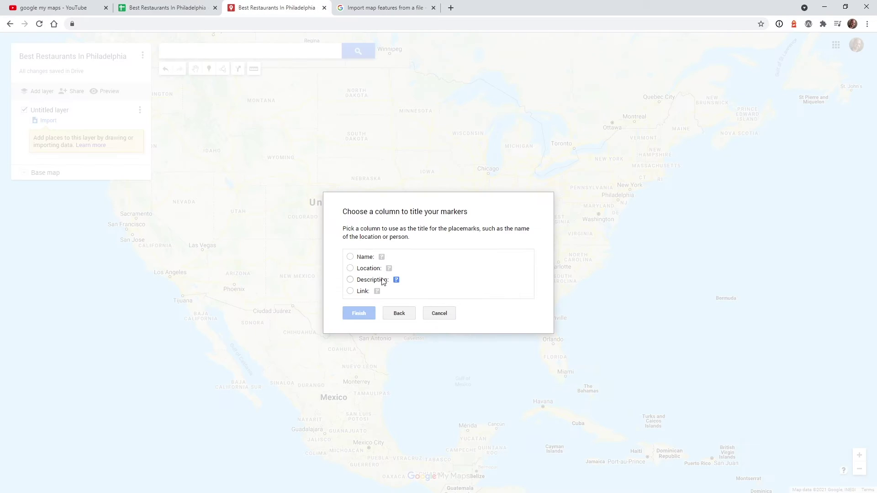
{"action": "left_click", "coordinate": [351, 257]}
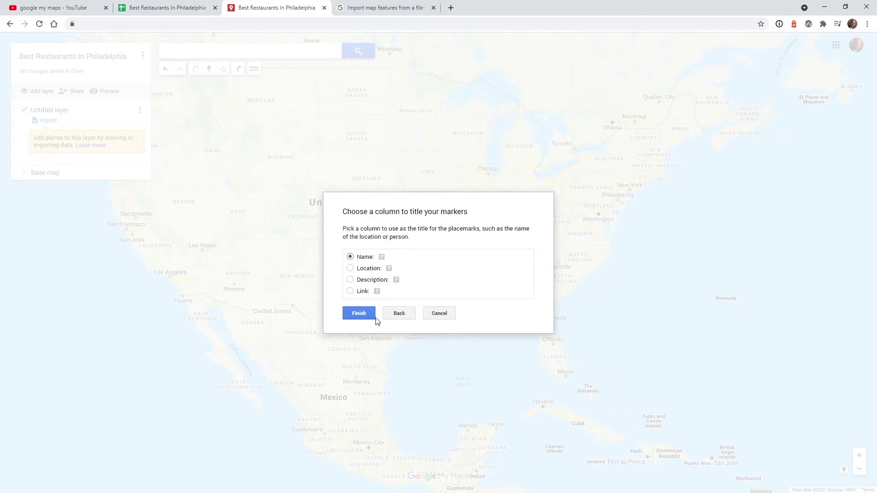
{"action": "left_click", "coordinate": [357, 315]}
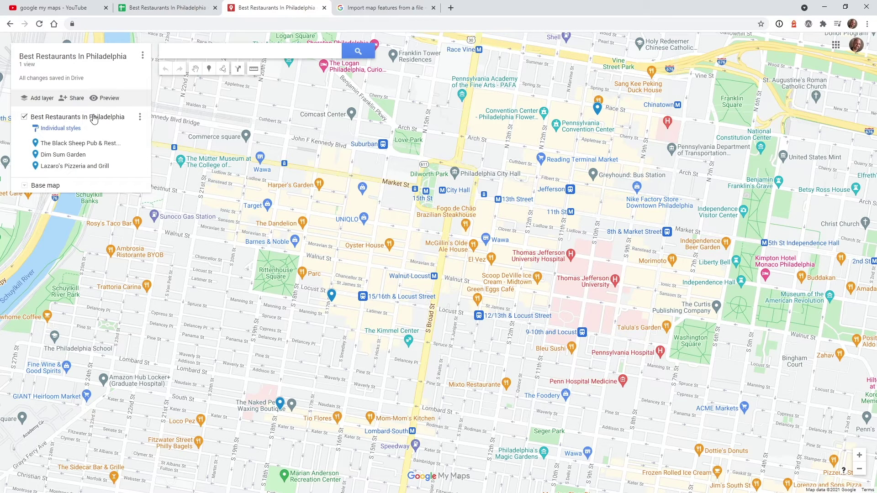
- Change the marker colour of The Black Sheep Pub & Restaurant to green
{"action": "scroll", "coordinate": [257, 299], "scroll_direction": "down", "scroll_amount": 3}
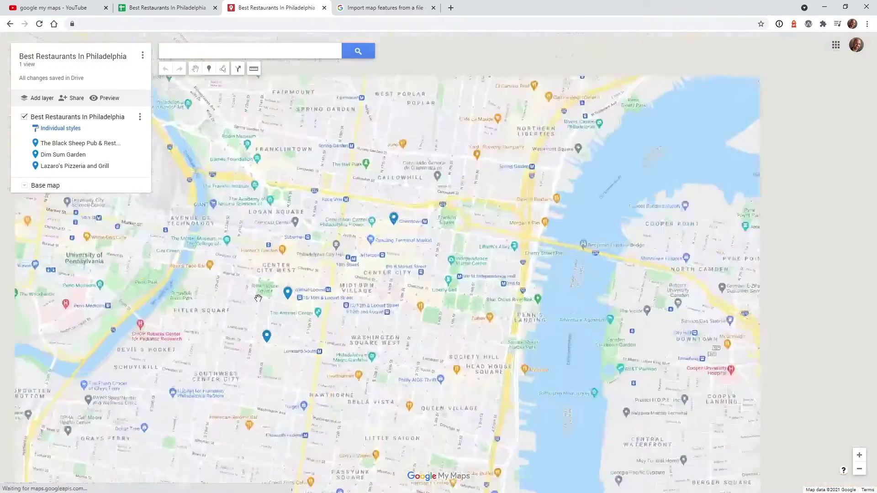
{"action": "scroll", "coordinate": [228, 323], "scroll_direction": "up", "scroll_amount": 1}
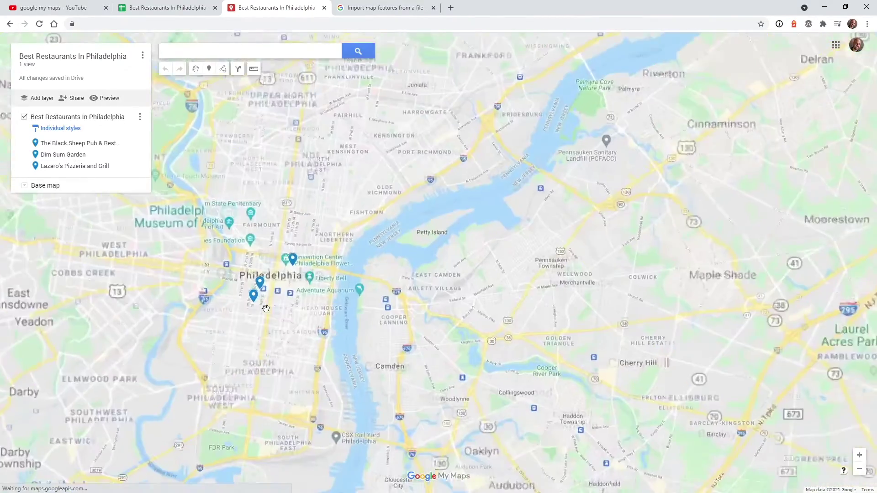
{"action": "left_click_drag", "start_coordinate": [228, 323], "coordinate": [261, 322]}
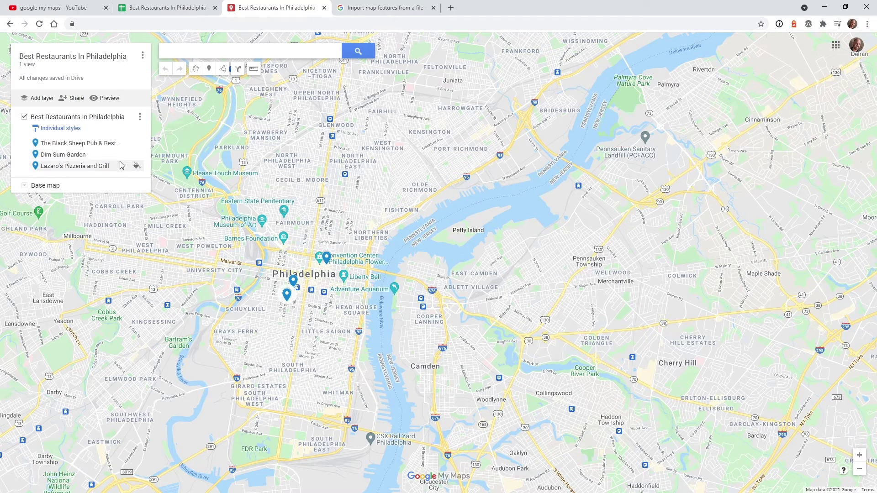
{"action": "left_click", "coordinate": [136, 147]}
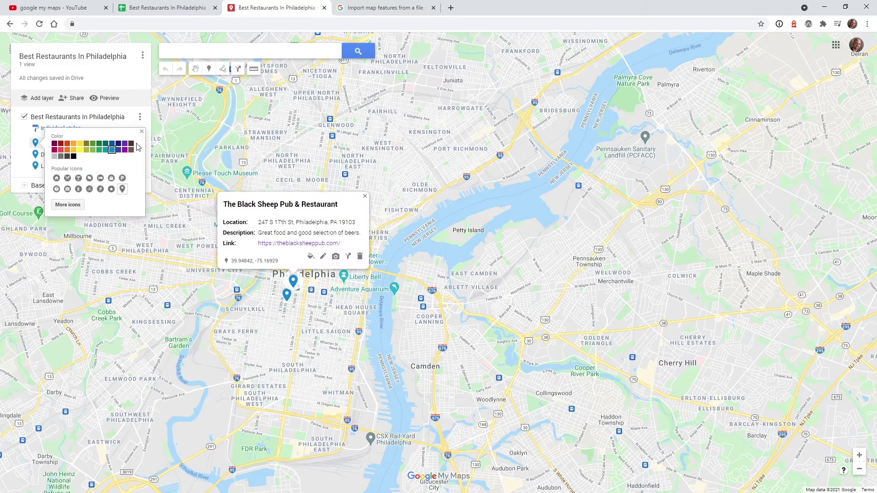
{"action": "left_click", "coordinate": [98, 150]}
{"action": "left_click", "coordinate": [20, 156]}
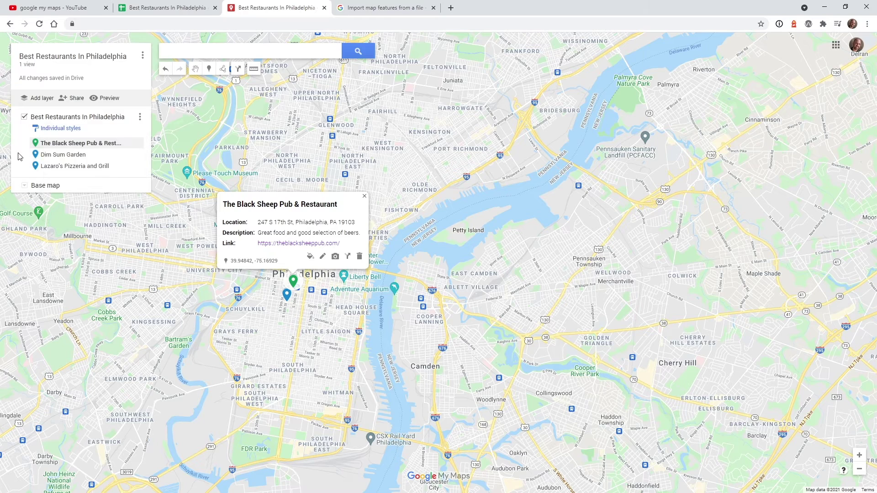
- Change the marker colour of Dim Sum Garden to orange and that of Lazaro's Pizzeria and Grill to magenta
{"action": "left_click", "coordinate": [136, 155]}
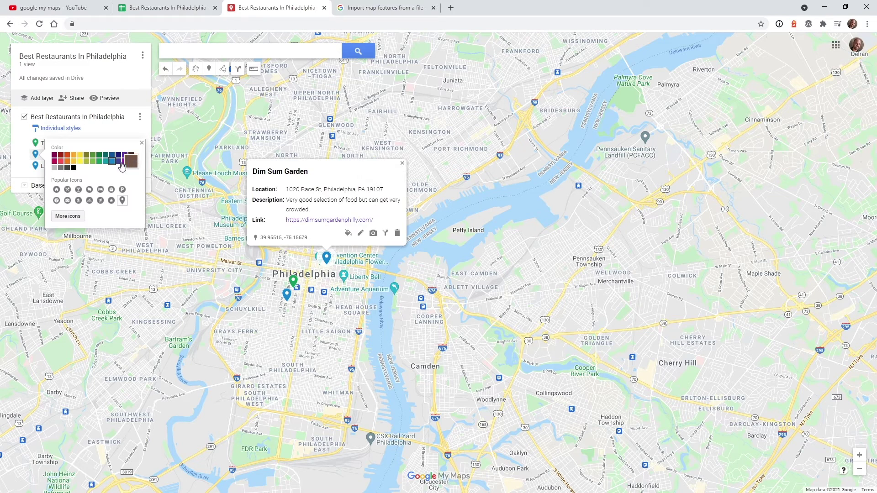
{"action": "left_click", "coordinate": [67, 156]}
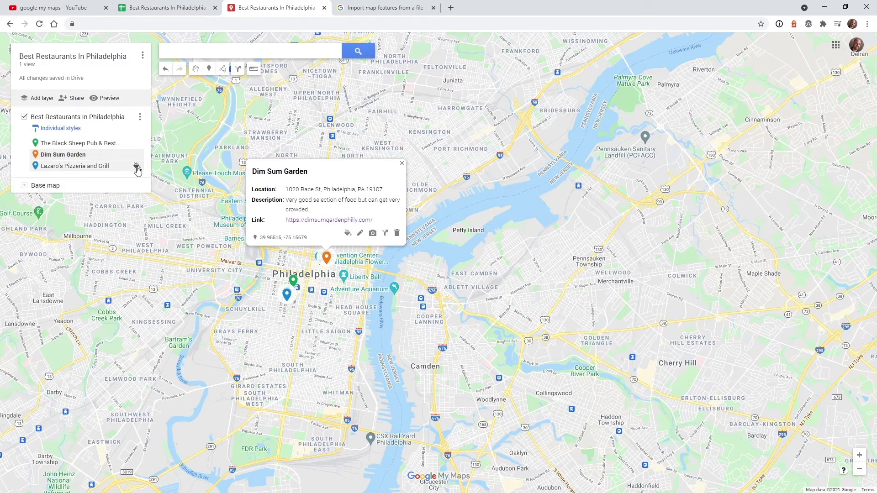
{"action": "left_click", "coordinate": [136, 166]}
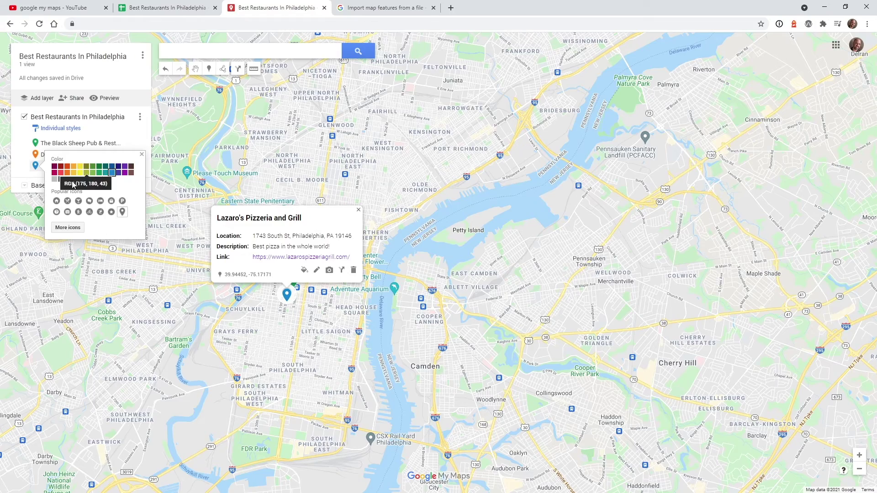
{"action": "left_click", "coordinate": [53, 172]}
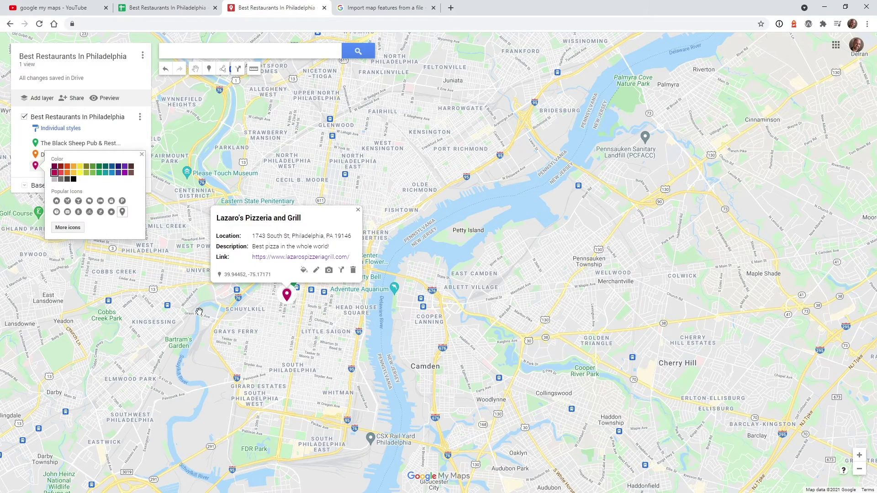
{"action": "left_click", "coordinate": [229, 339]}
- Review the description and address on the Lazaro's Pizzeria and Grill marker card, and check that its website link opens
{"action": "scroll", "coordinate": [316, 285], "scroll_direction": "up", "scroll_amount": 1}
{"action": "scroll", "coordinate": [316, 285], "scroll_direction": "up", "scroll_amount": 1}
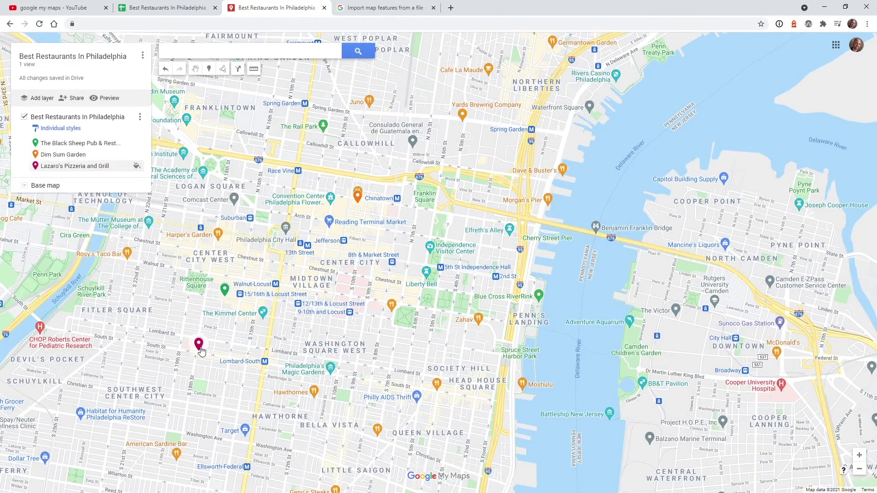
{"action": "scroll", "coordinate": [240, 335], "scroll_direction": "down", "scroll_amount": 1}
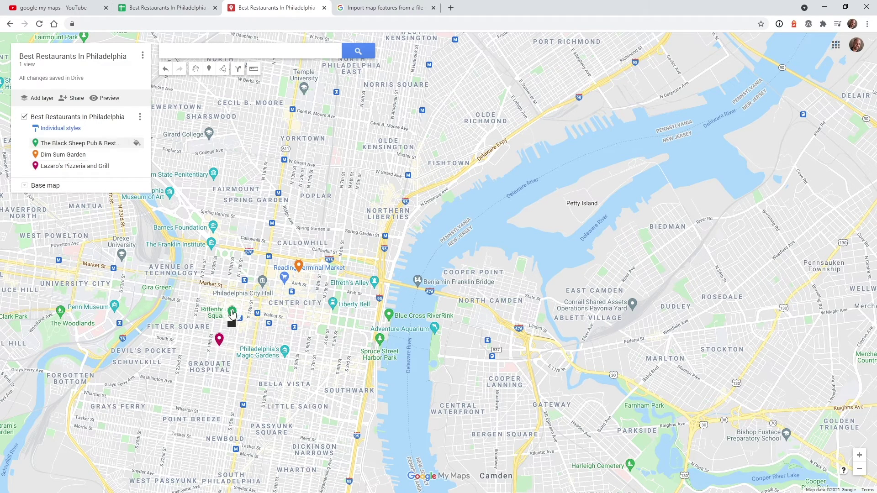
{"action": "left_click", "coordinate": [220, 341]}
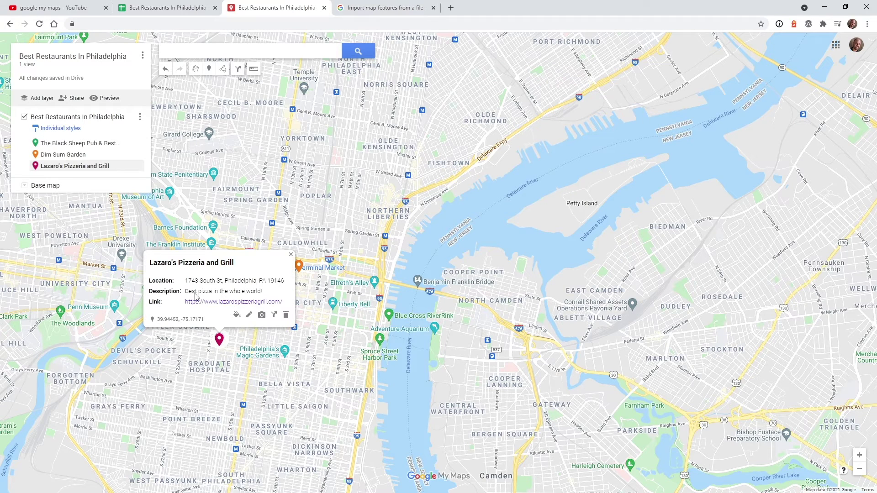
{"action": "mouse_move", "coordinate": [194, 294]}
{"action": "left_mouse_down"}
{"action": "mouse_move", "coordinate": [262, 281]}
{"action": "mouse_move", "coordinate": [268, 297]}
{"action": "mouse_move", "coordinate": [184, 293]}
{"action": "left_mouse_up"}
{"action": "left_click", "coordinate": [269, 293]}
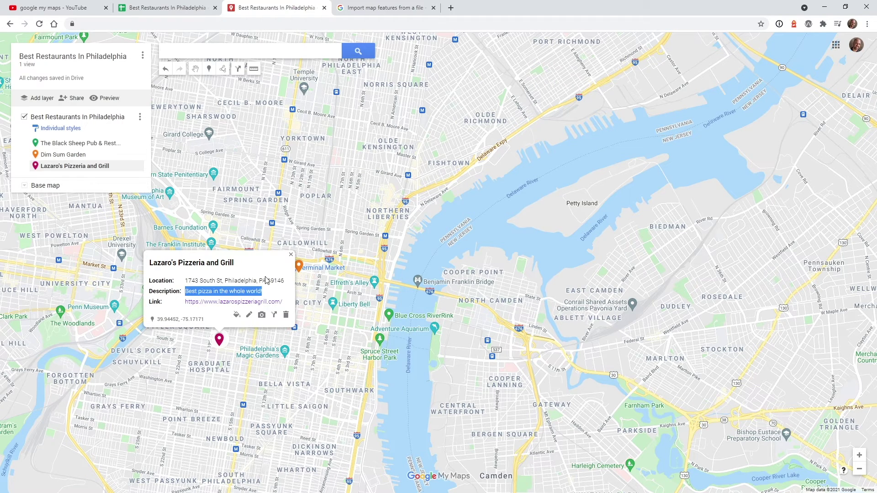
{"action": "left_click", "coordinate": [211, 284]}
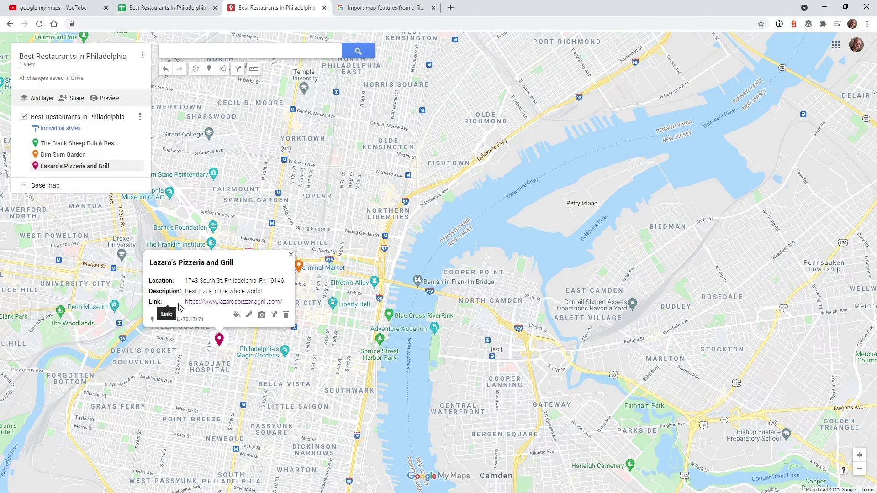
{"action": "left_click", "coordinate": [220, 303]}
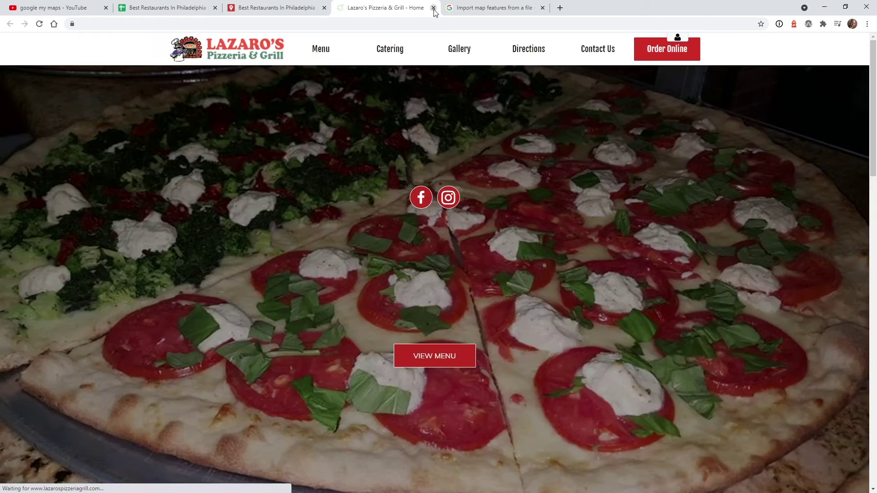
{"action": "left_click", "coordinate": [433, 7]}
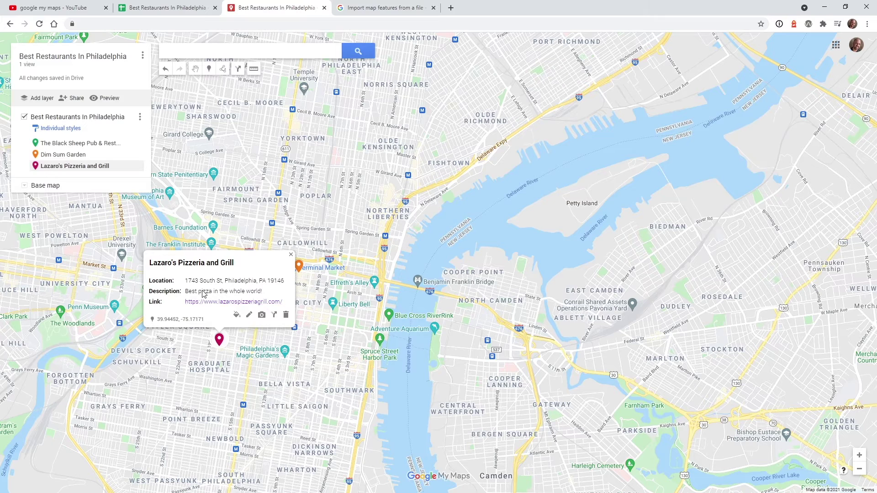
- Hide the Description field on the Lazaro's Pizzeria and Grill marker card, recheck the field selection and save it
{"action": "left_click", "coordinate": [249, 316]}
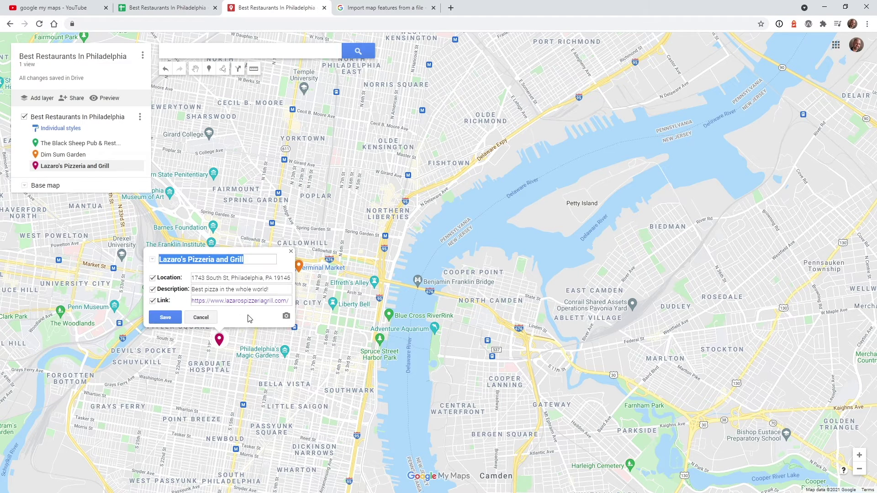
{"action": "left_click", "coordinate": [163, 293]}
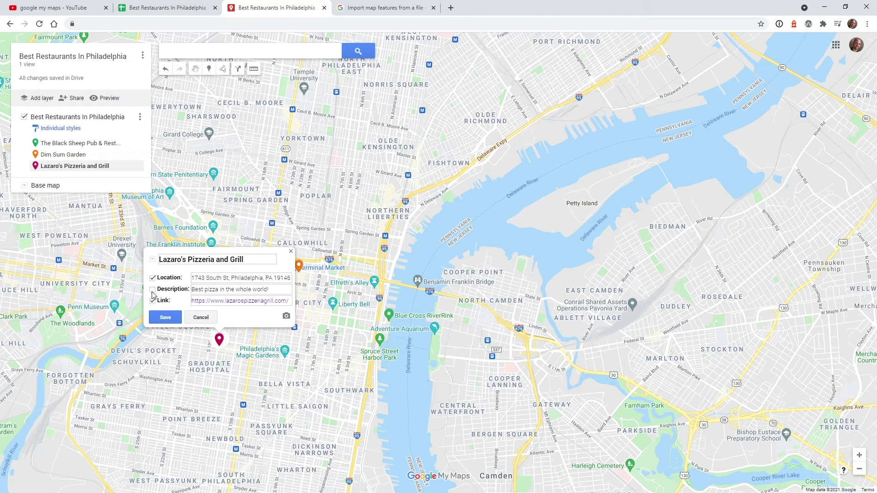
{"action": "left_click", "coordinate": [165, 317]}
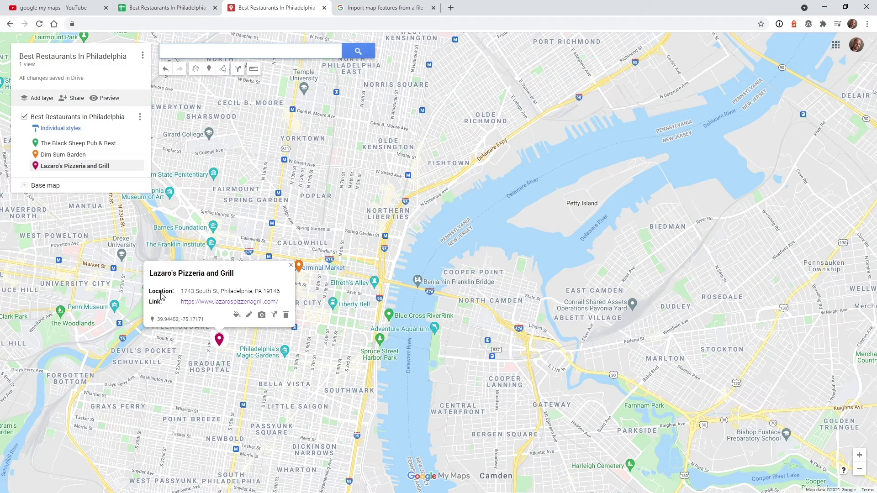
{"action": "left_click", "coordinate": [249, 316]}
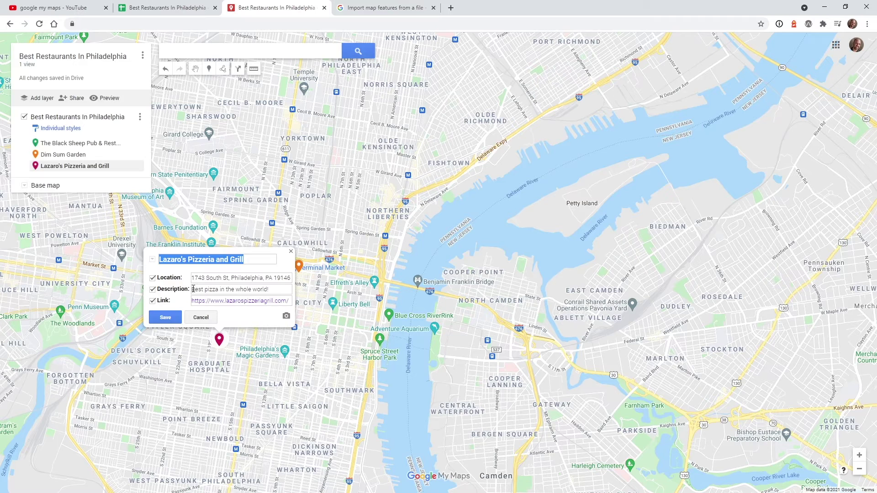
{"action": "left_click", "coordinate": [153, 290]}
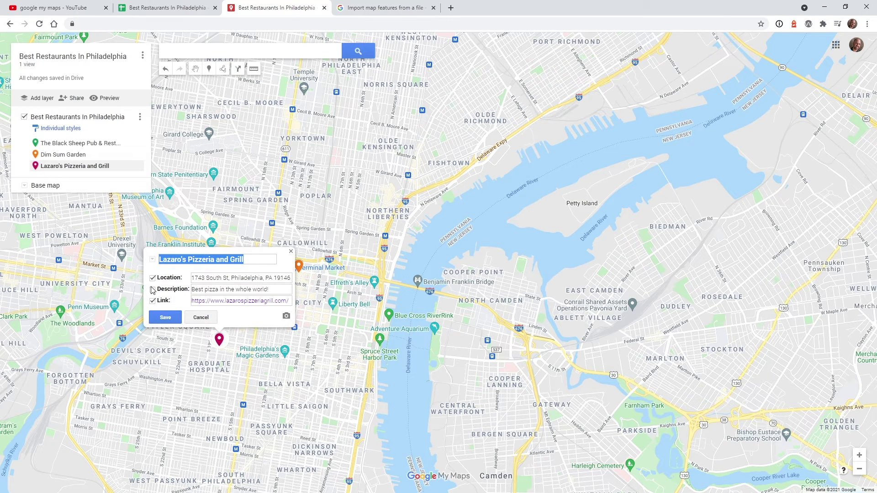
{"action": "left_click", "coordinate": [165, 318]}
{"action": "left_click", "coordinate": [267, 366]}
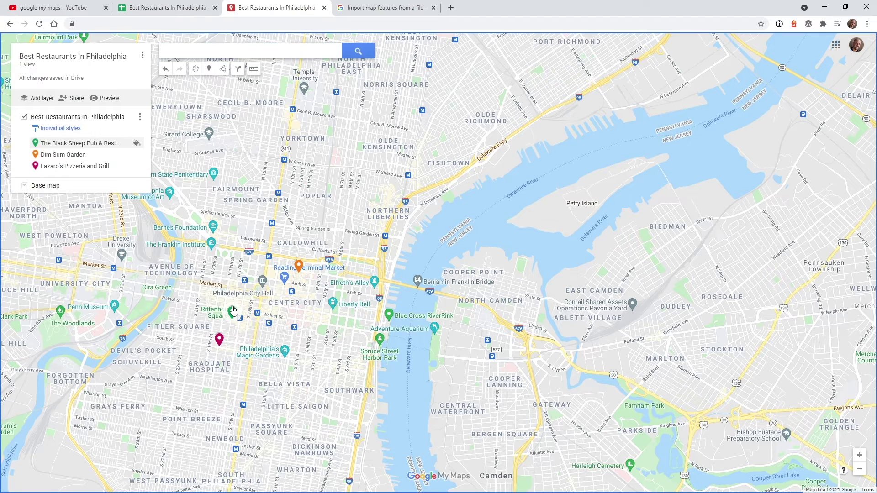
- Check the fields on The Black Sheep Pub & Restaurant's card, and compare the layer's data table with the source spreadsheet
{"action": "left_click", "coordinate": [232, 311]}
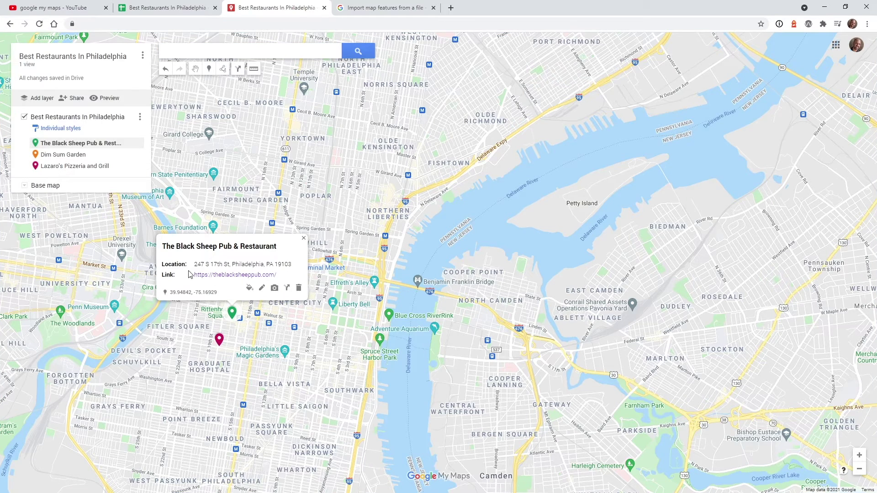
{"action": "left_click", "coordinate": [262, 288]}
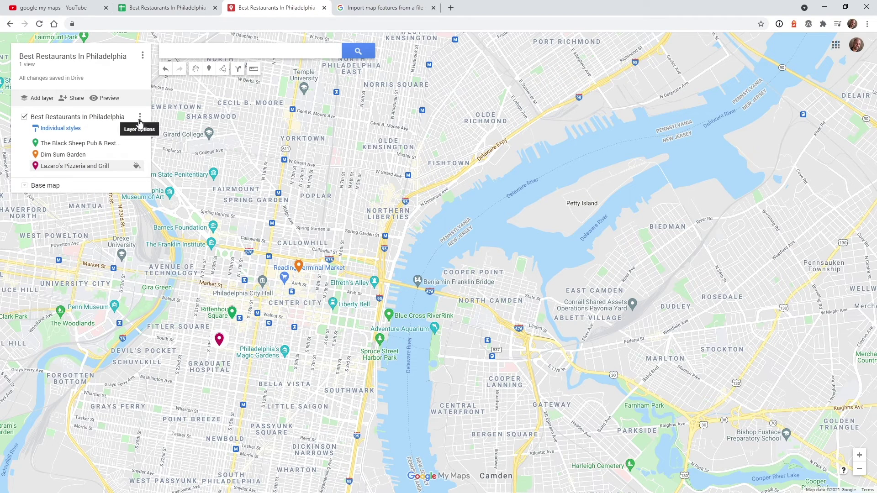
{"action": "left_click", "coordinate": [140, 120]}
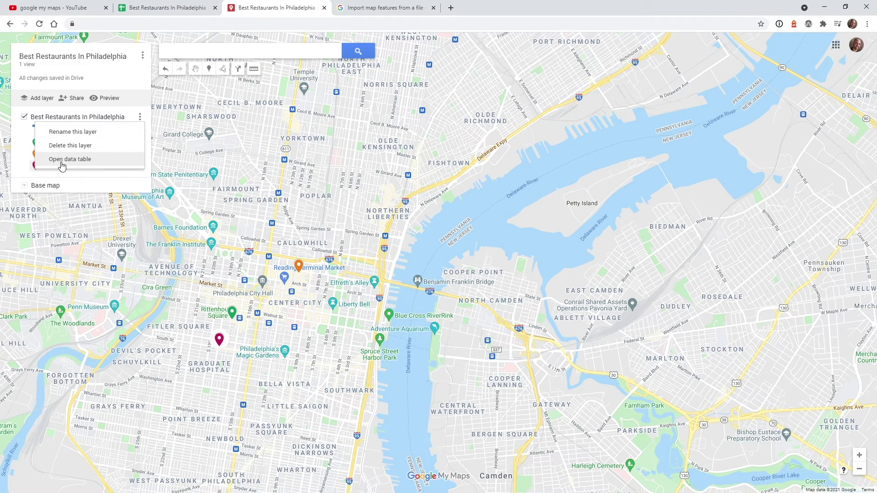
{"action": "left_click", "coordinate": [78, 160]}
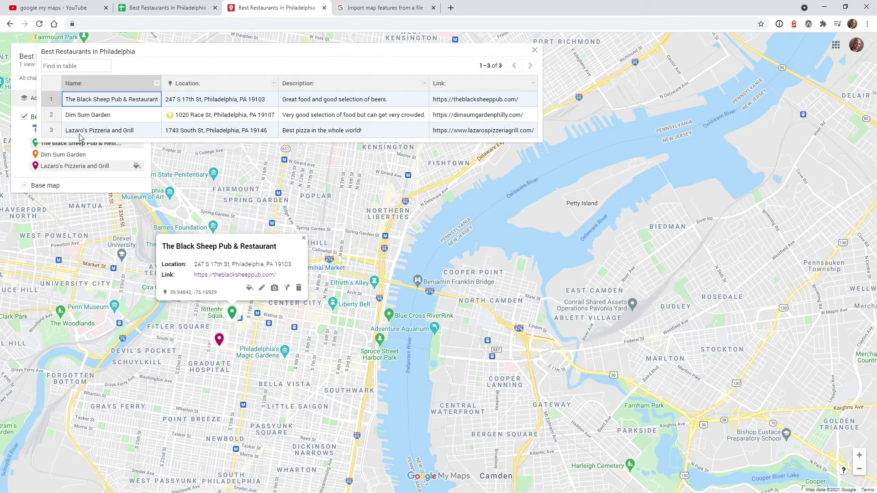
{"action": "left_click", "coordinate": [201, 10]}
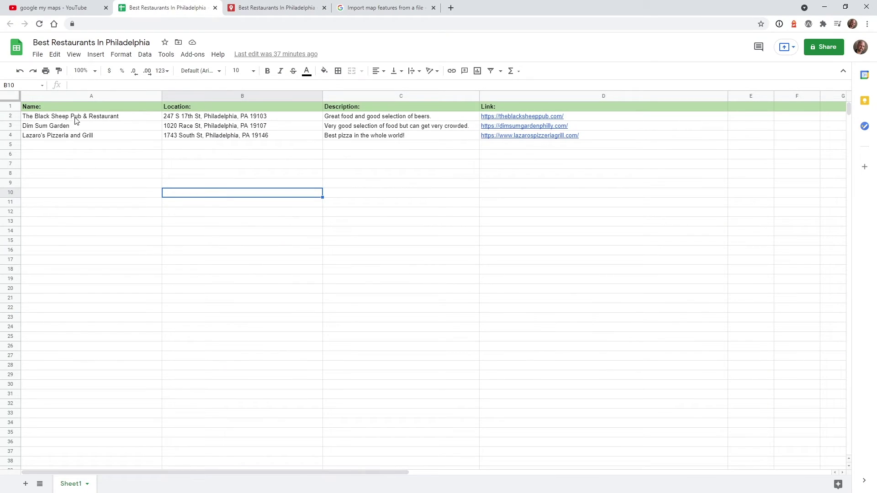
{"action": "left_click", "coordinate": [283, 5]}
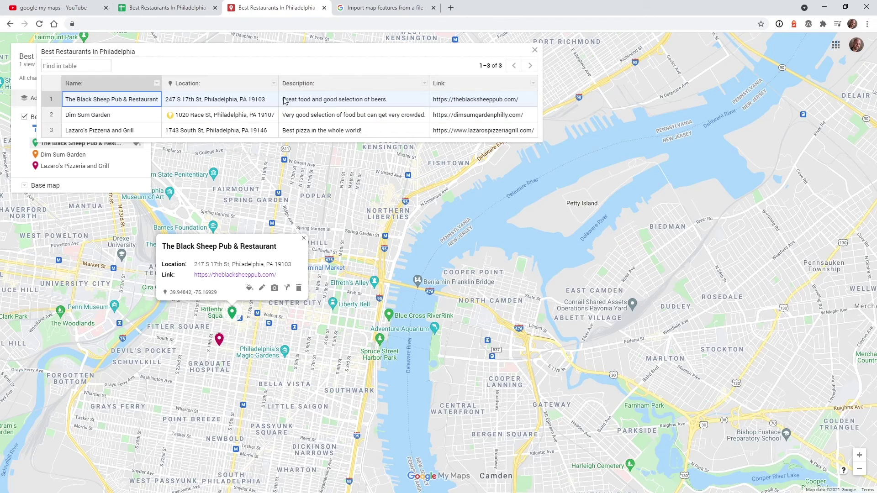
- Append "Test" to The Black Sheep Pub & Restaurant's description in the layer's data table and check it on the marker card
{"action": "left_click", "coordinate": [378, 104]}
{"action": "left_click", "coordinate": [392, 103]}
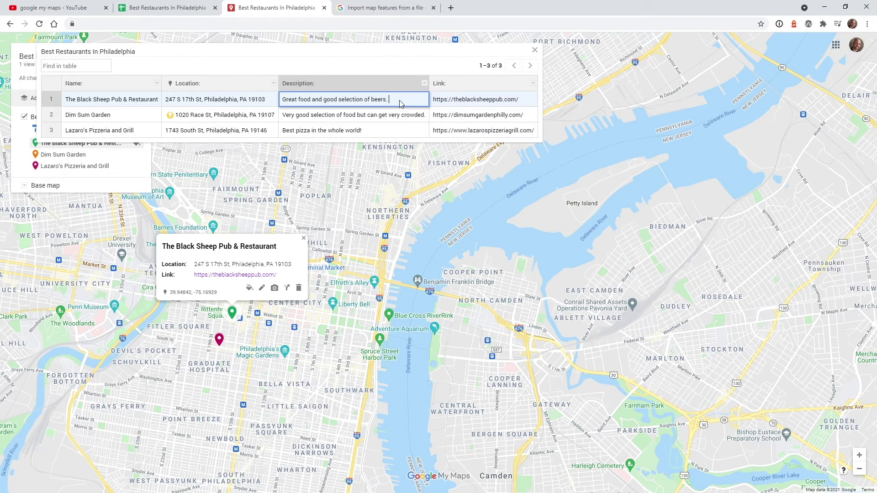
{"action": "key", "text": "Return"}
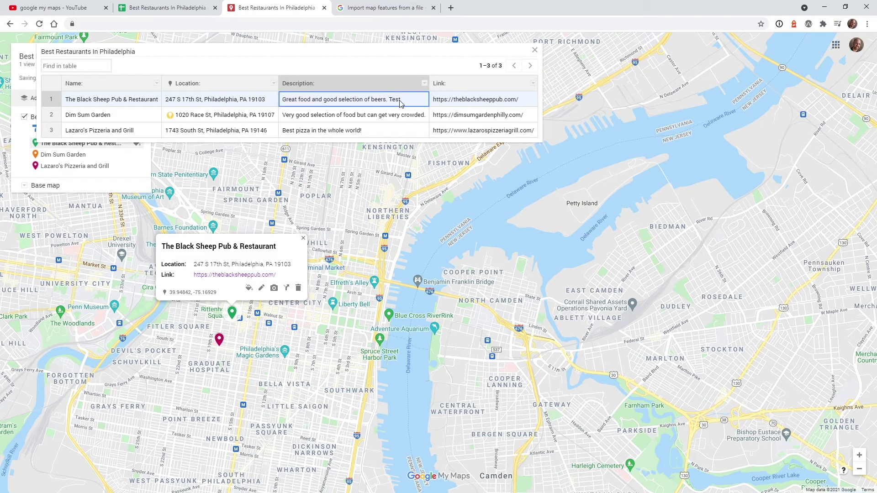
{"action": "key", "text": "Escape"}
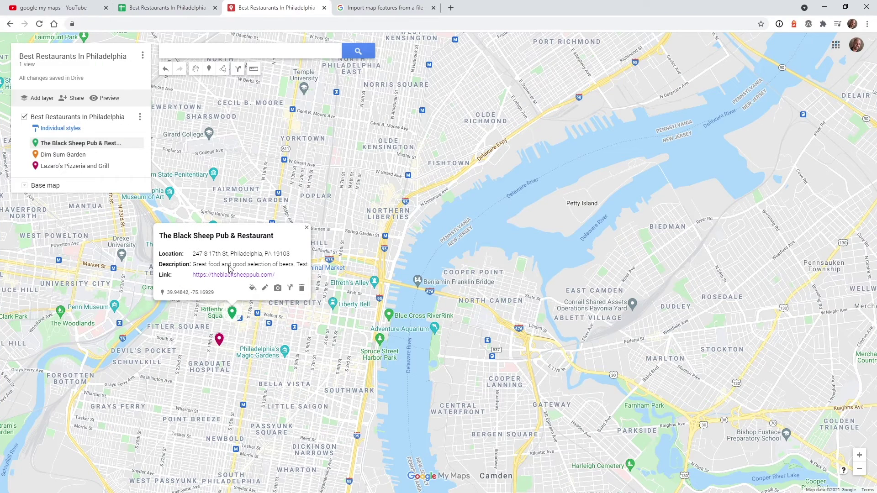
{"action": "mouse_move", "coordinate": [300, 267]}
{"action": "left_mouse_down"}
{"action": "mouse_move", "coordinate": [303, 276]}
{"action": "mouse_move", "coordinate": [307, 268]}
{"action": "left_mouse_up"}
- Append "test" to the description in The Black Sheep Pub & Restaurant's marker card, save it, and open the layer's data table
{"action": "left_click", "coordinate": [265, 288]}
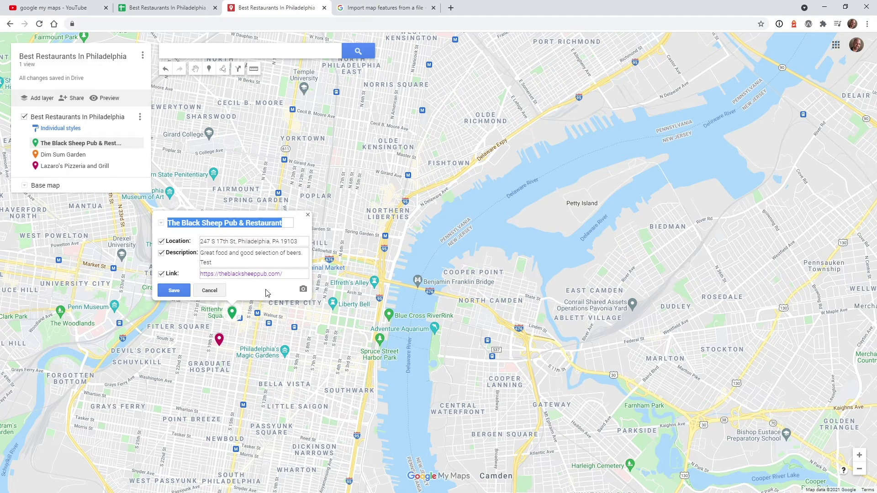
{"action": "left_click", "coordinate": [237, 264]}
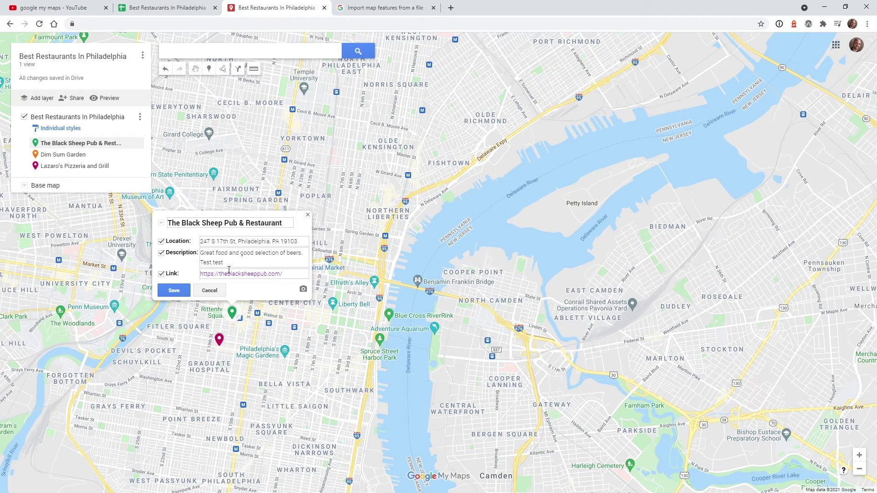
{"action": "left_click", "coordinate": [173, 291]}
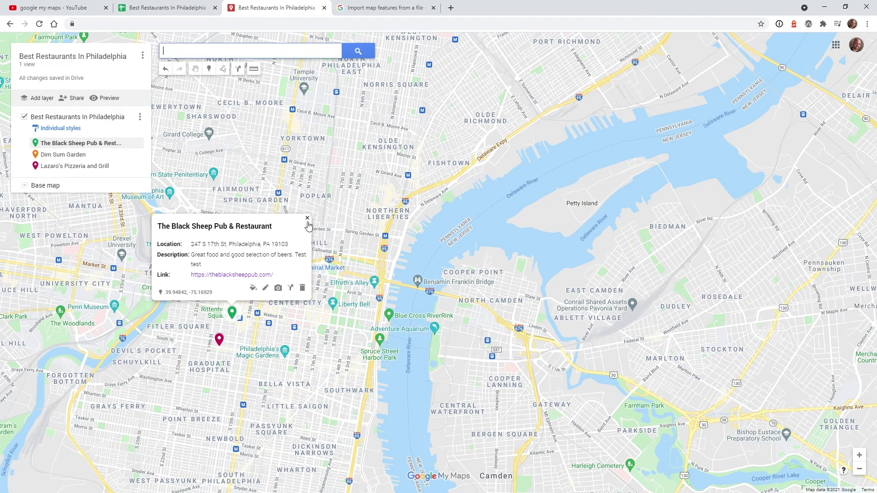
{"action": "left_click", "coordinate": [308, 218]}
{"action": "left_click", "coordinate": [140, 117]}
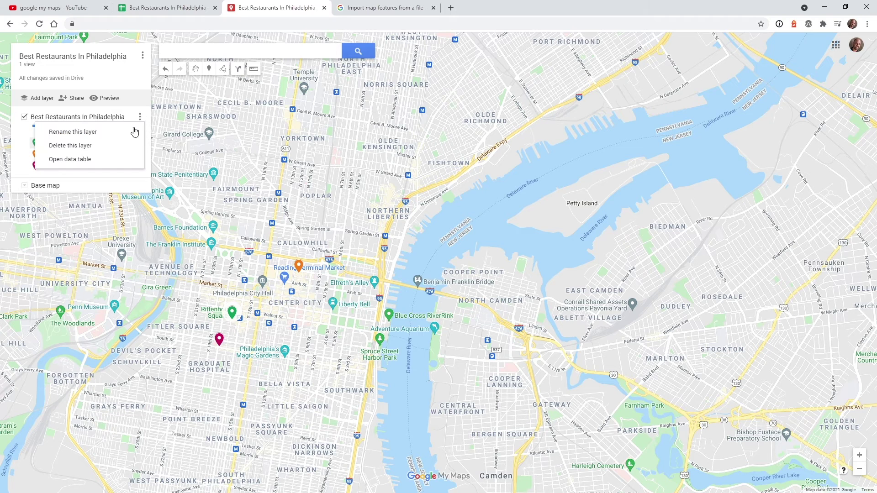
{"action": "left_click", "coordinate": [110, 159]}
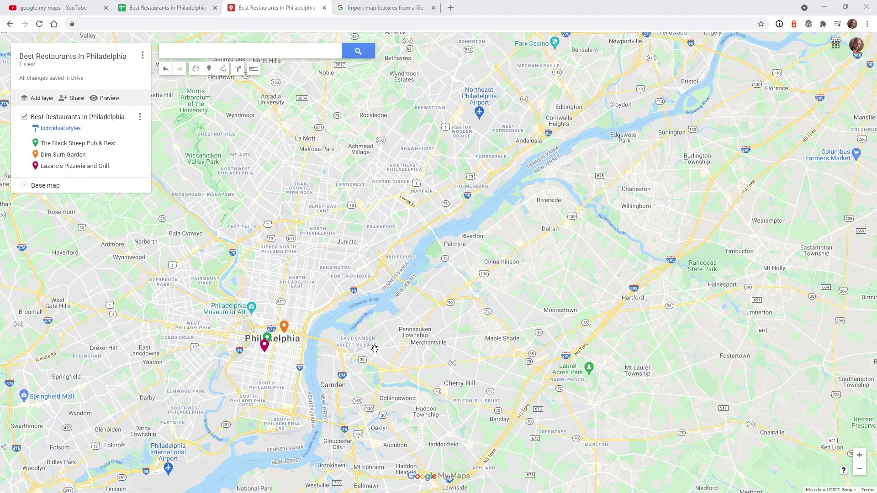
- Delete the Best Restaurants In Philadelphia layer from the map
{"action": "left_click", "coordinate": [141, 120]}
{"action": "left_click", "coordinate": [114, 145]}
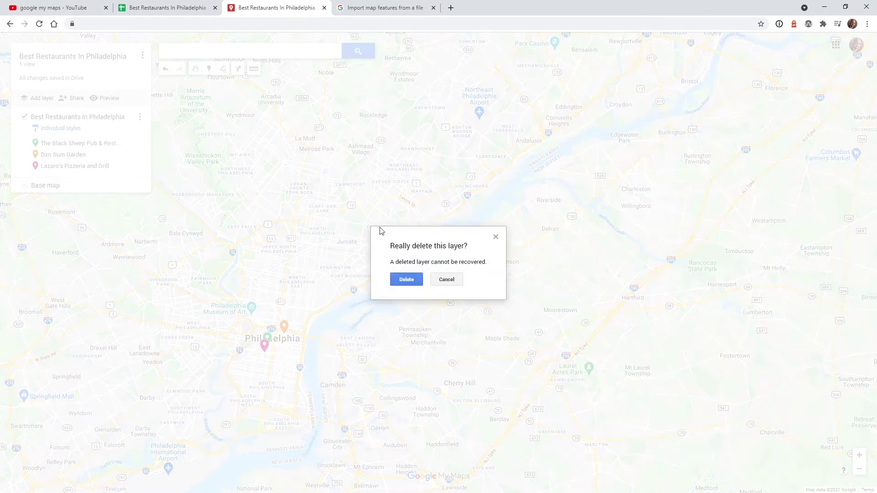
{"action": "left_click", "coordinate": [411, 281]}
- Replace the location of Lazaro's Pizzeria and Grill in the source spreadsheet with the invalid text "etjetet eth"
{"action": "left_click", "coordinate": [169, 8]}
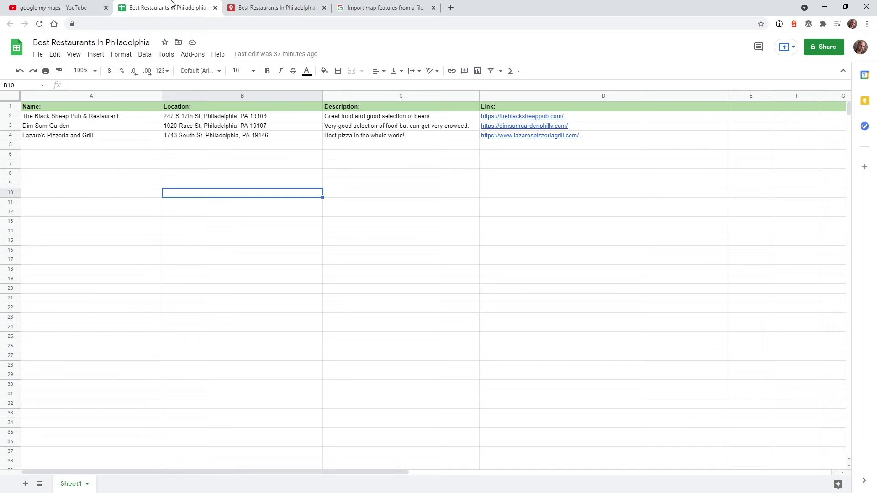
{"action": "left_click", "coordinate": [182, 136]}
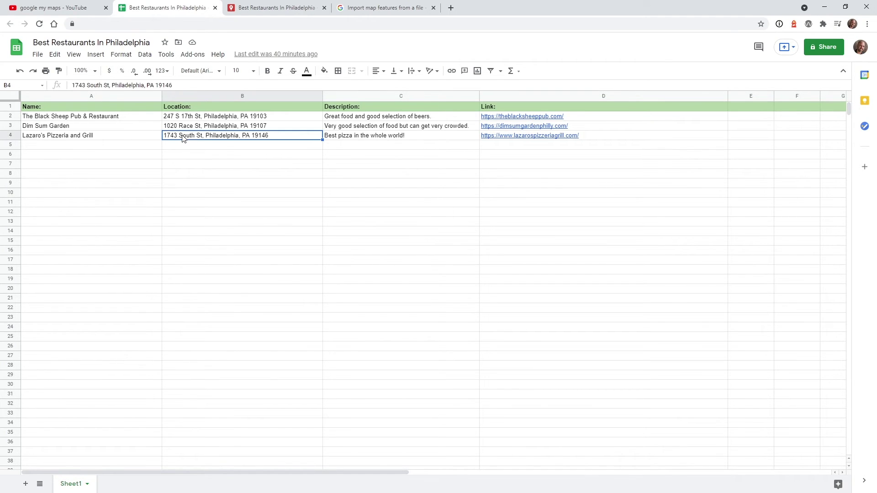
{"action": "double_click", "coordinate": [277, 139]}
{"action": "left_click_drag", "start_coordinate": [277, 139], "coordinate": [160, 140]}
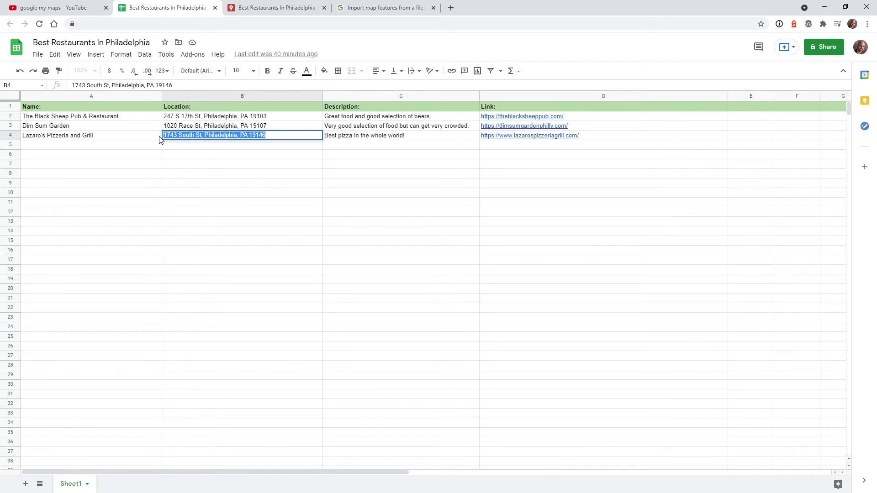
{"action": "type", "text": "etjetet eth"}
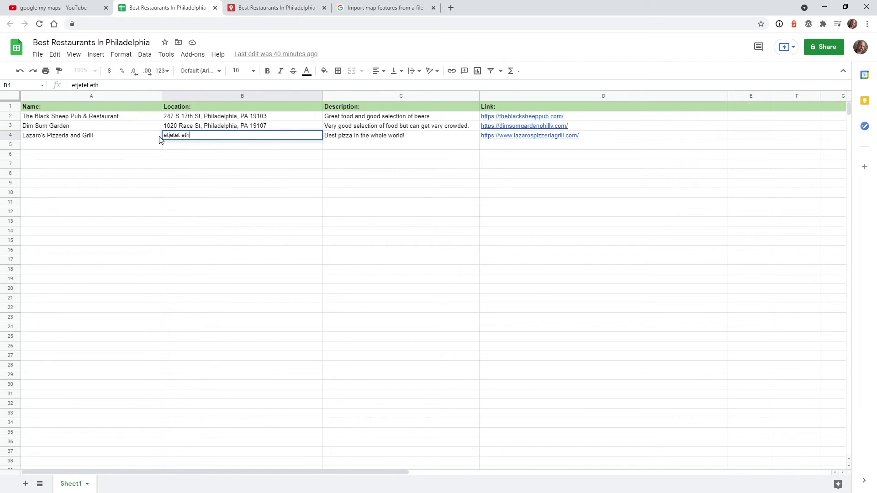
{"action": "left_click", "coordinate": [213, 186]}
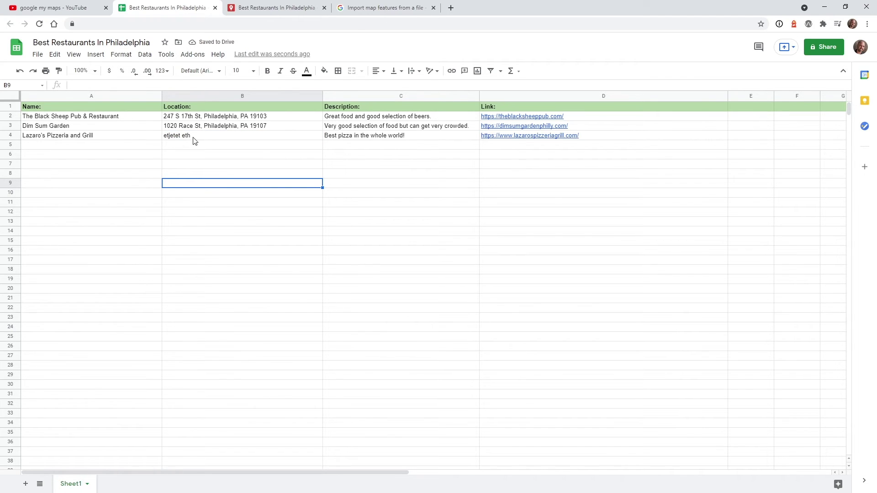
{"action": "left_click", "coordinate": [128, 177]}
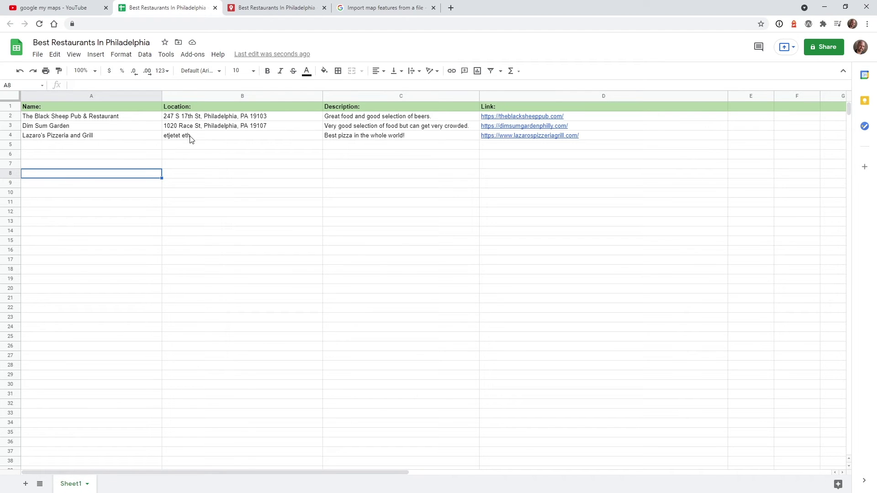
{"action": "left_click", "coordinate": [74, 262]}
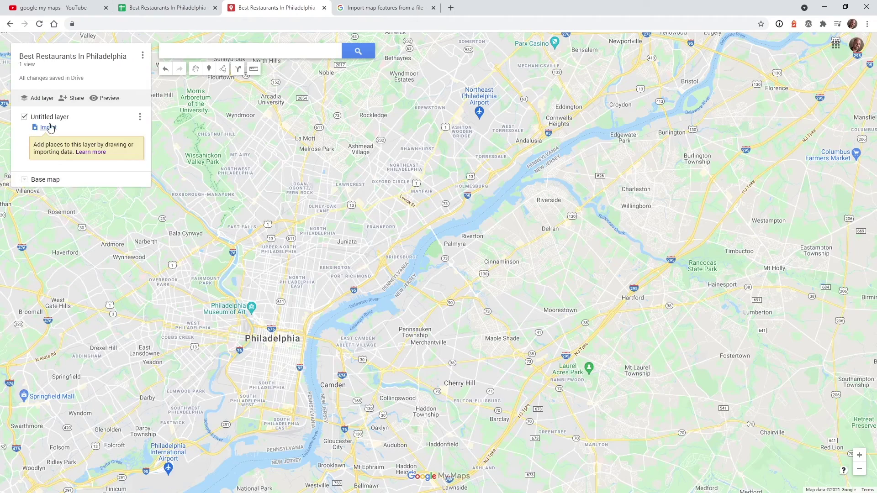
- Import the Best Restaurants spreadsheet from My Drive into the untitled layer, positioning placemarks by Location and titling markers by Name
{"action": "left_click", "coordinate": [48, 128]}
{"action": "left_click", "coordinate": [266, 153]}
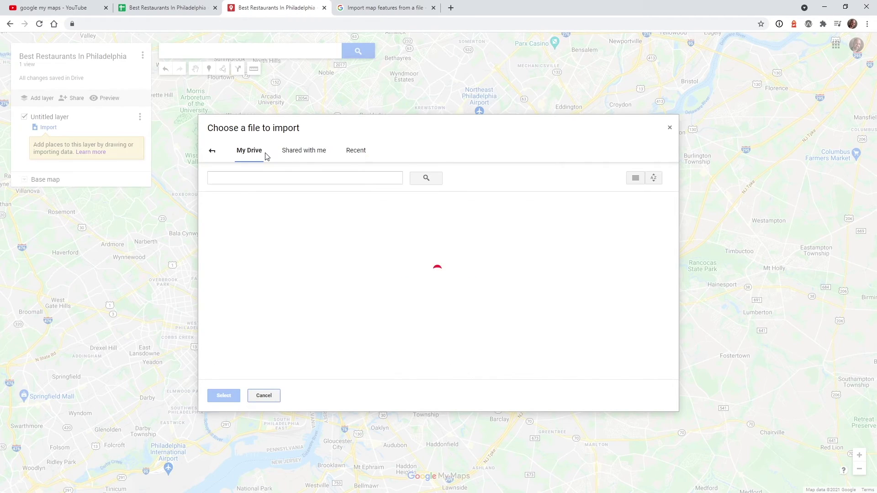
{"action": "left_click", "coordinate": [261, 327]}
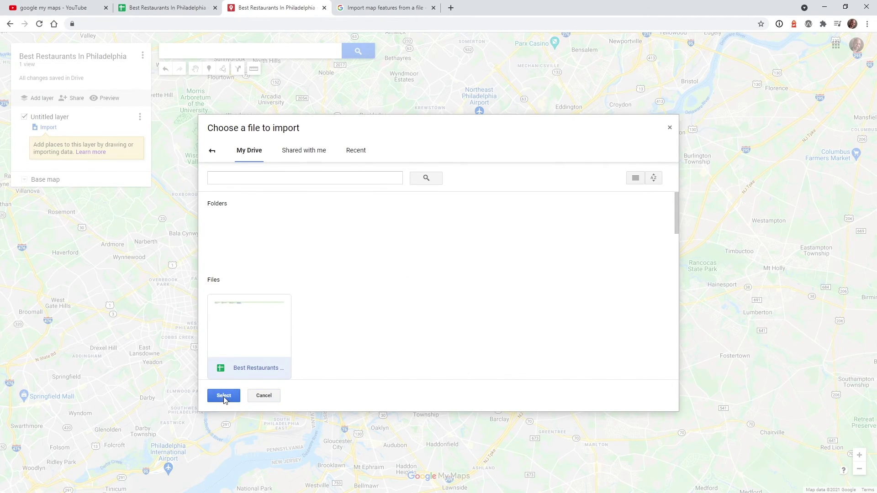
{"action": "left_click", "coordinate": [225, 396]}
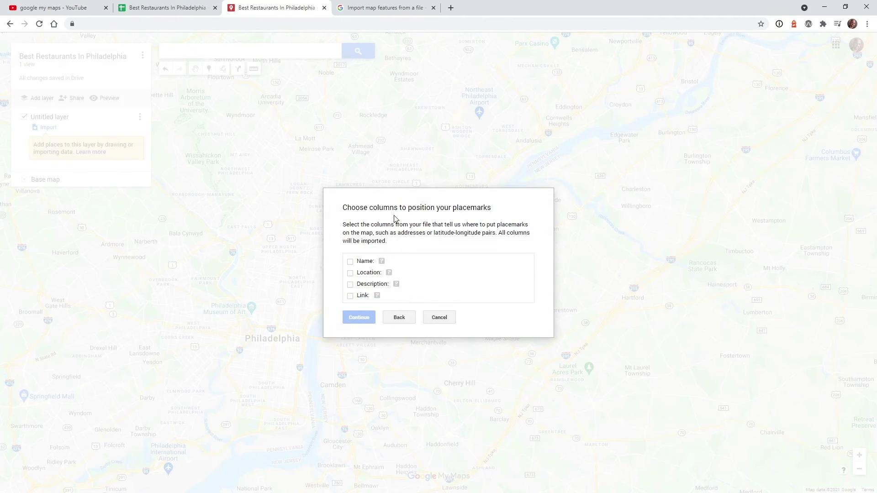
{"action": "left_click", "coordinate": [350, 273]}
{"action": "left_click", "coordinate": [359, 316]}
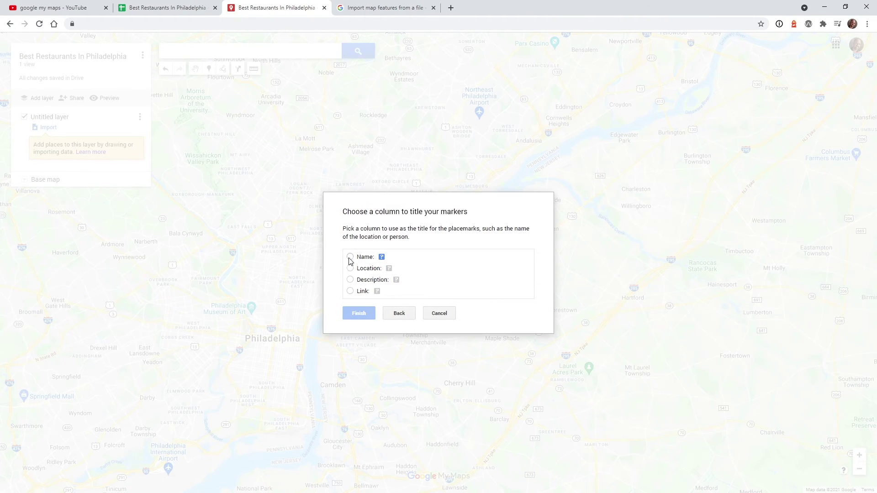
{"action": "left_click", "coordinate": [350, 258]}
{"action": "left_click", "coordinate": [358, 315]}
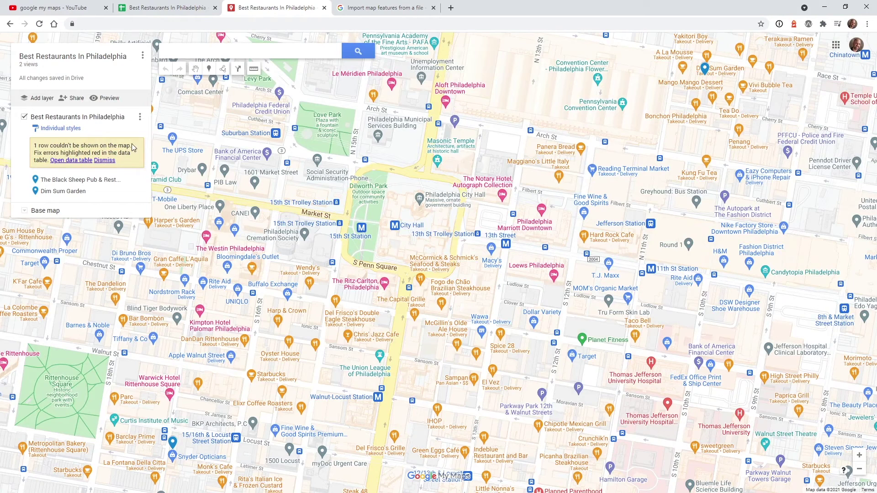
- Open the layer's data table from the import error notice and open the location of Lazaro's Pizzeria and Grill for editing
{"action": "left_click", "coordinate": [64, 161]}
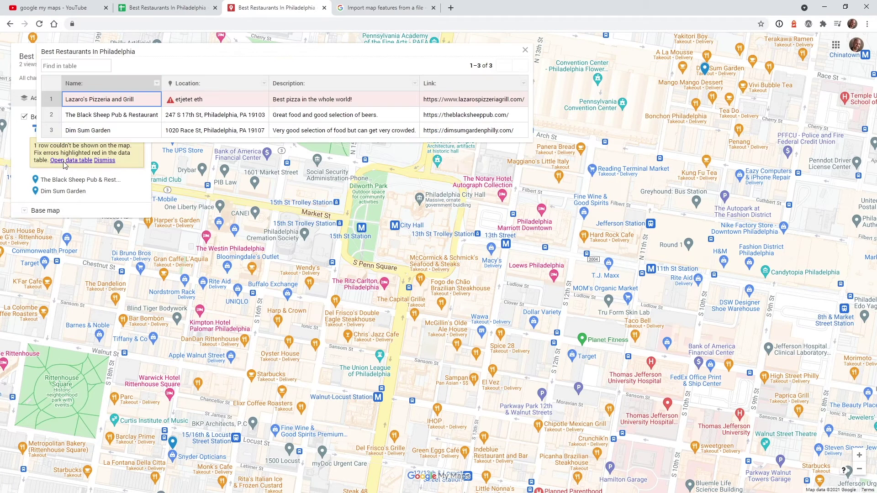
{"action": "left_click", "coordinate": [194, 109]}
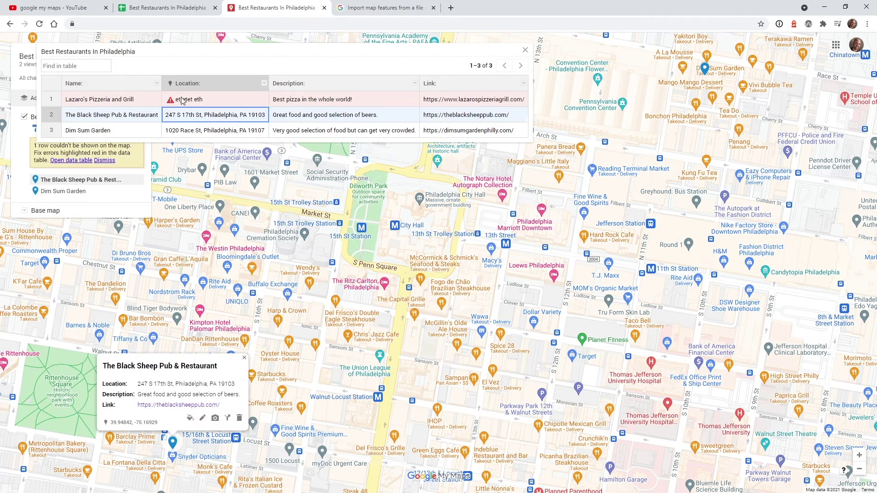
{"action": "double_click", "coordinate": [191, 102]}
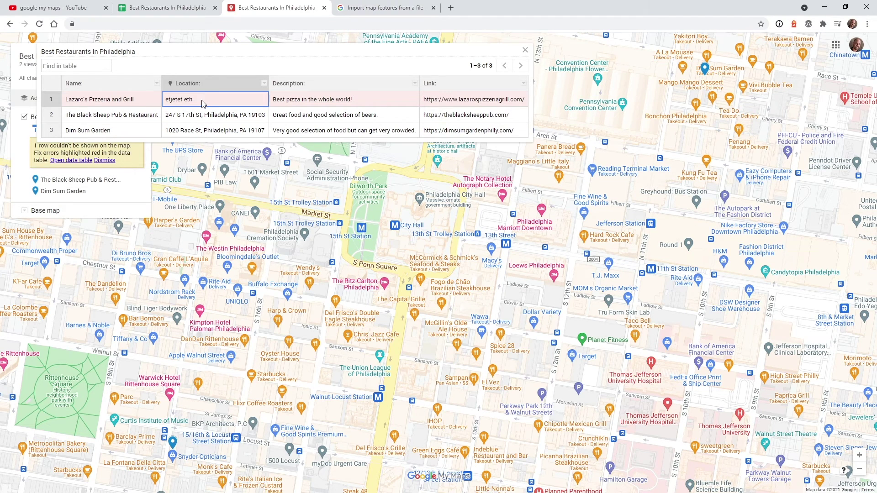
- Find Lazaro's Pizzeria and Grill on the base map, copy the address from its place card, and close the card
{"action": "left_click_drag", "start_coordinate": [185, 362], "coordinate": [468, 304]}
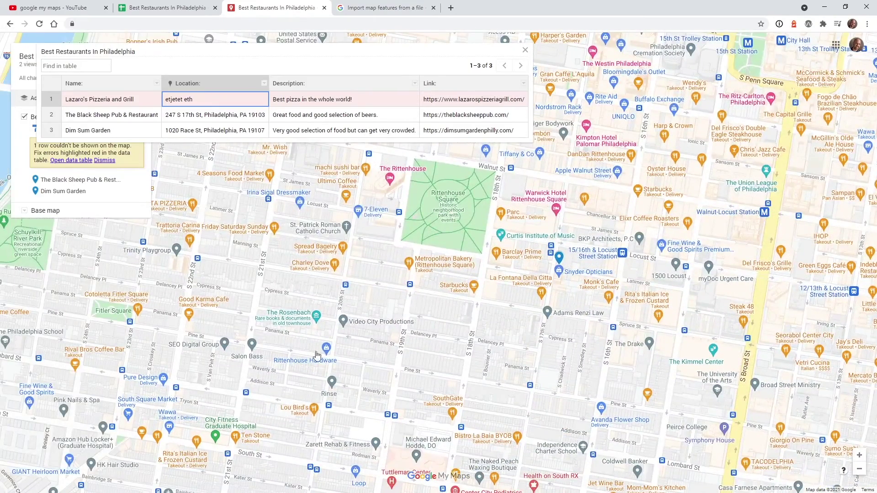
{"action": "left_click_drag", "start_coordinate": [332, 389], "coordinate": [334, 206]}
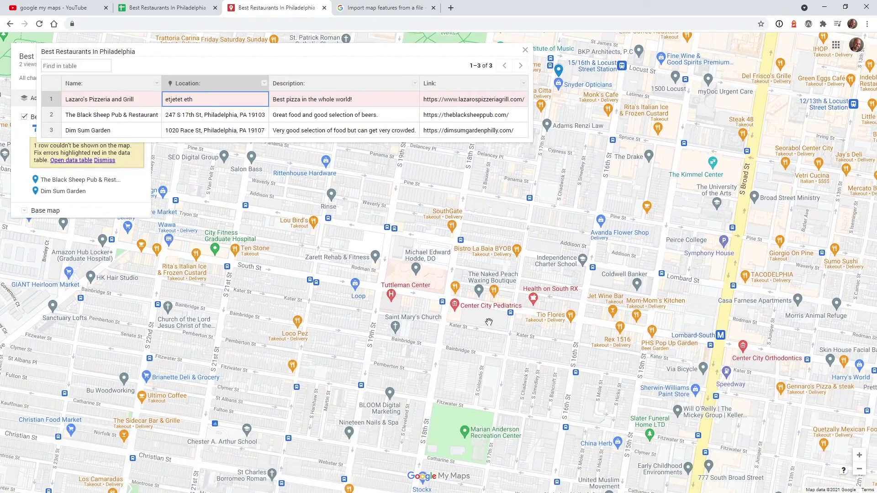
{"action": "scroll", "coordinate": [479, 297], "scroll_direction": "up", "scroll_amount": 1}
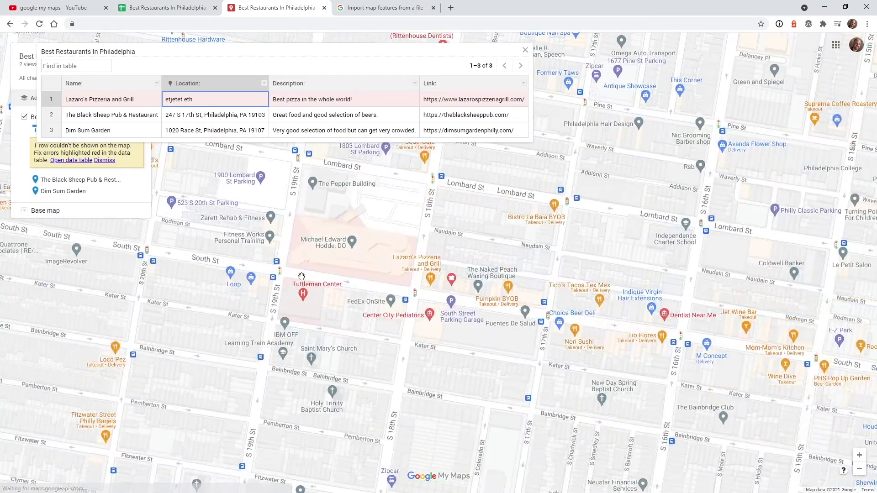
{"action": "left_click", "coordinate": [430, 279]}
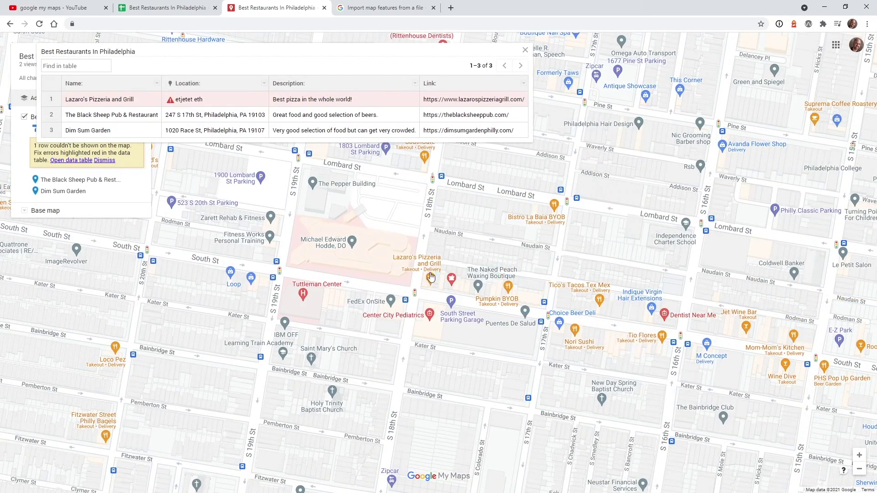
{"action": "left_click_drag", "start_coordinate": [468, 216], "coordinate": [372, 218]}
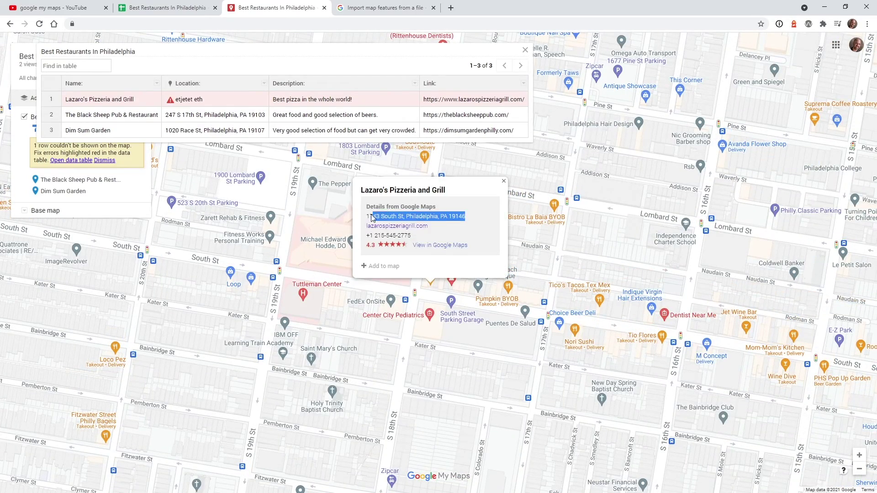
{"action": "right_click", "coordinate": [380, 218]}
{"action": "left_click", "coordinate": [419, 224]}
{"action": "left_click", "coordinate": [503, 182]}
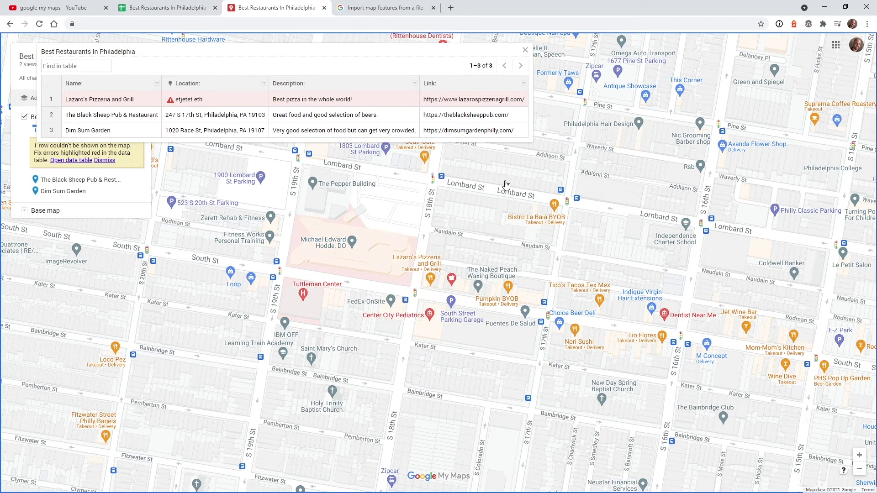
- Replace the invalid location in the Lazaro's Pizzeria and Grill row of the data table with the copied address
{"action": "left_click", "coordinate": [203, 100]}
{"action": "left_click_drag", "start_coordinate": [203, 101], "coordinate": [168, 106]}
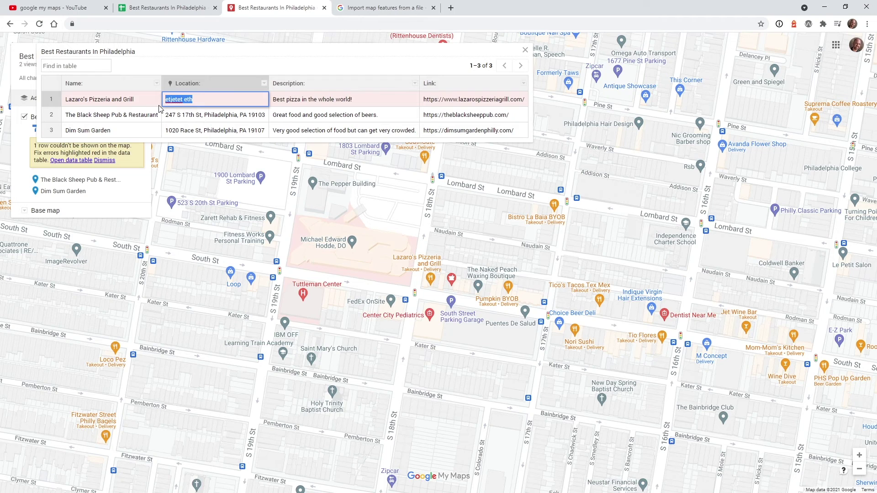
{"action": "key", "text": "ctrl+v"}
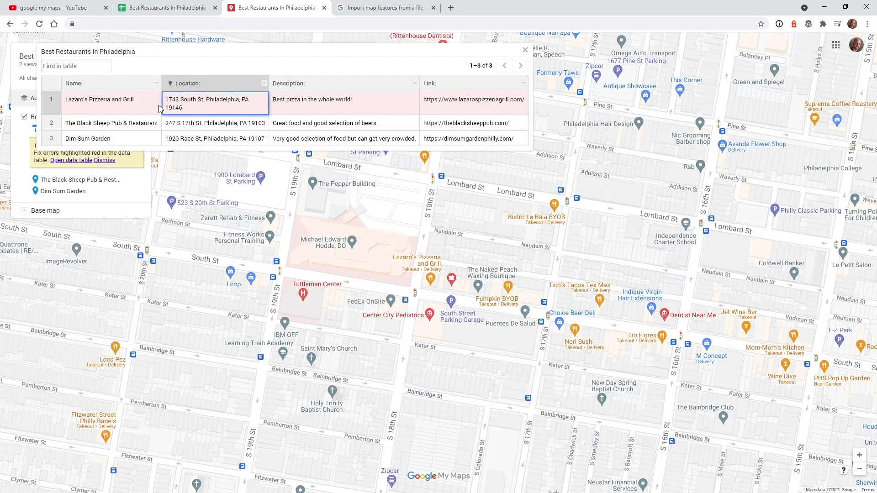
{"action": "key", "text": "Return"}
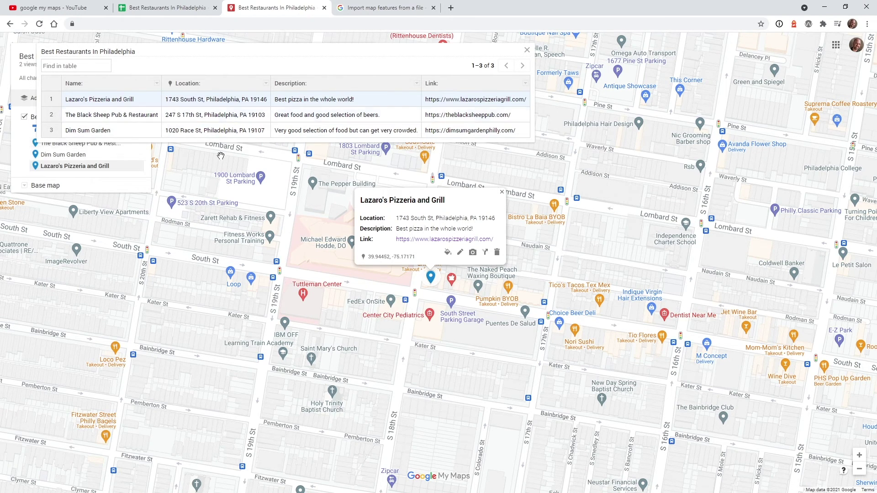
- Check all three restaurants' markers and cards by selecting their rows in the data table, and close the table
{"action": "scroll", "coordinate": [425, 329], "scroll_direction": "down", "scroll_amount": 3}
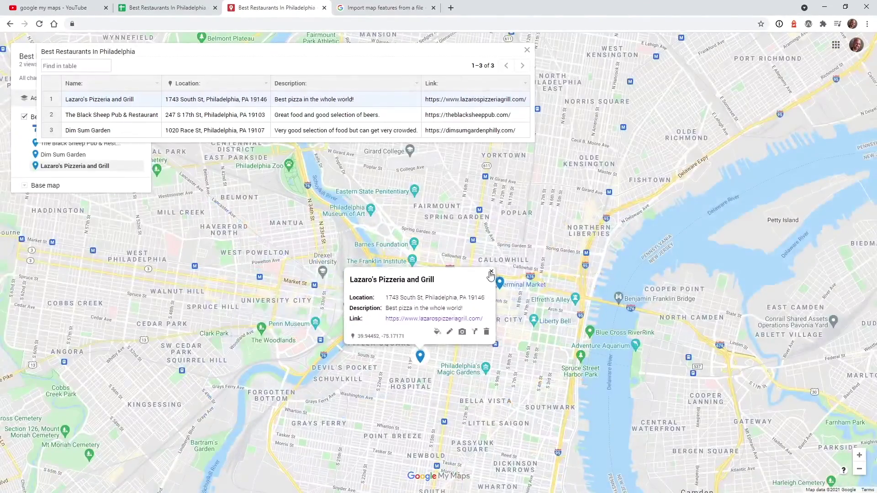
{"action": "left_click", "coordinate": [475, 338]}
{"action": "left_click_drag", "start_coordinate": [475, 339], "coordinate": [403, 312]}
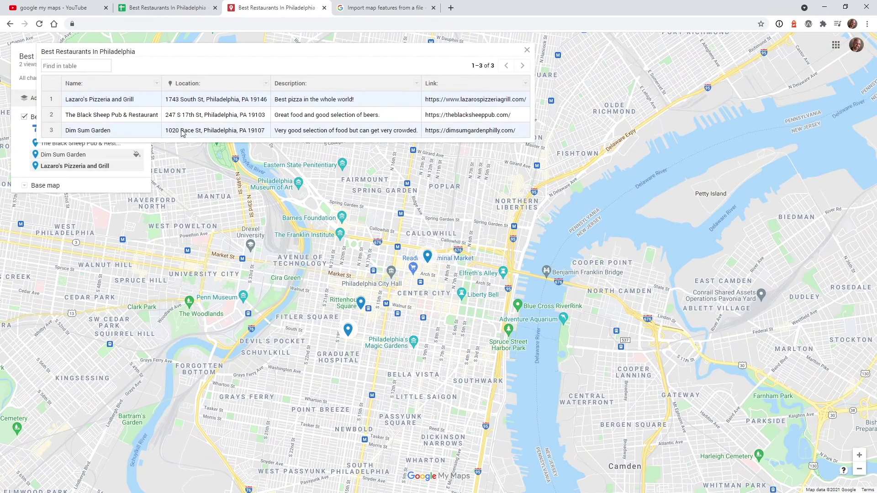
{"action": "left_click", "coordinate": [142, 116]}
{"action": "left_click", "coordinate": [133, 131]}
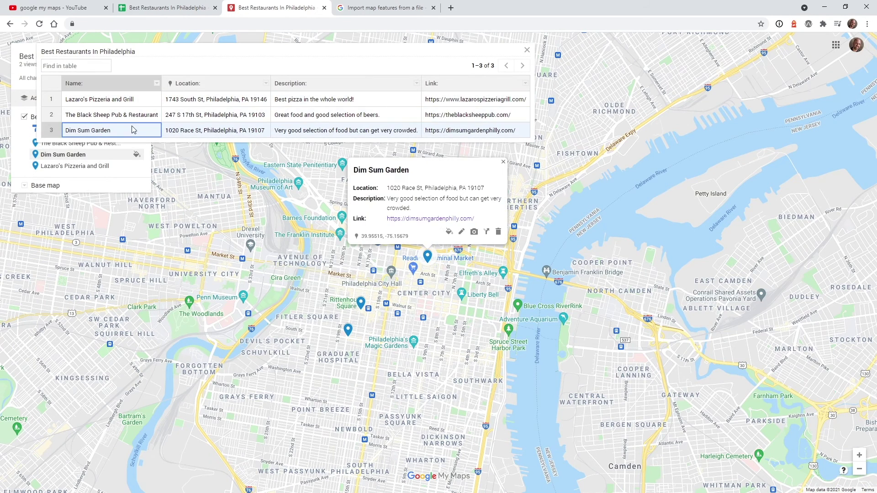
{"action": "left_click", "coordinate": [140, 101]}
{"action": "left_click", "coordinate": [131, 116]}
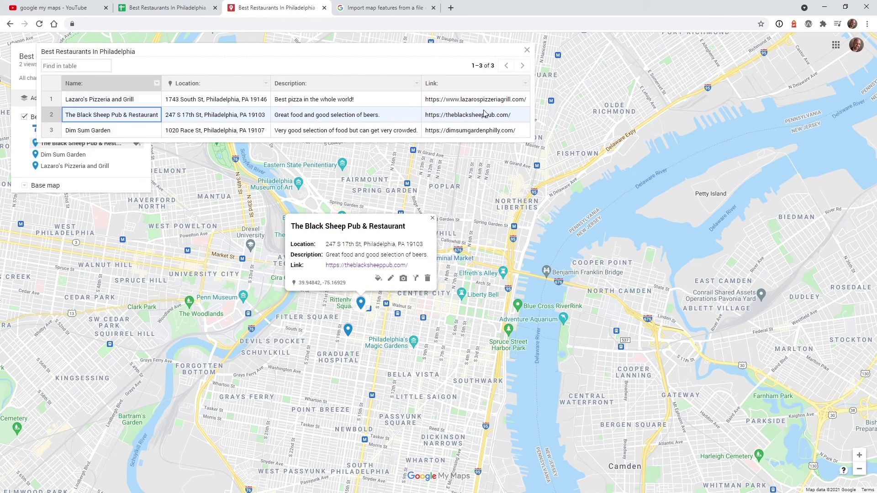
{"action": "left_click", "coordinate": [485, 130]}
{"action": "left_click", "coordinate": [486, 100]}
{"action": "left_click", "coordinate": [400, 104]}
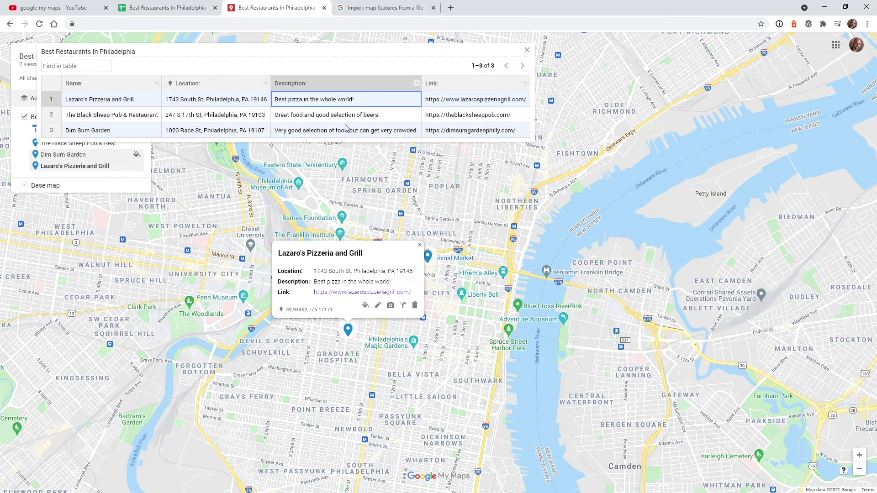
{"action": "key", "text": "Down"}
{"action": "left_click", "coordinate": [236, 131]}
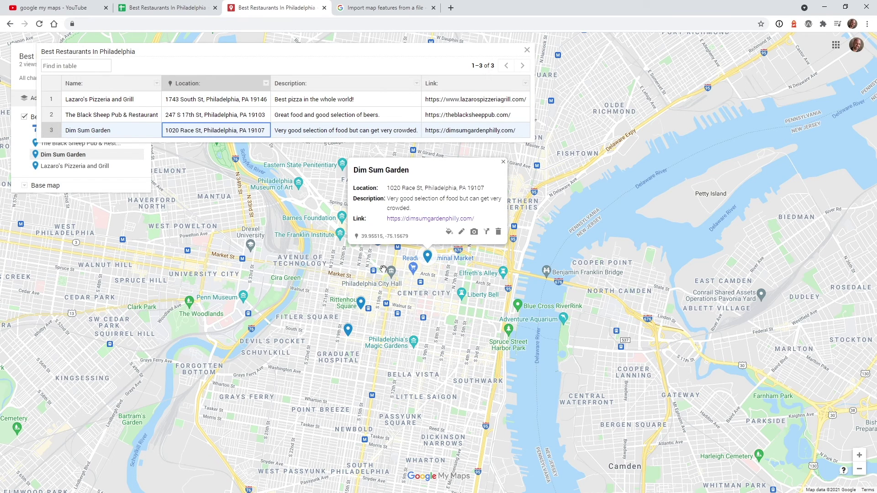
{"action": "left_click", "coordinate": [527, 50]}
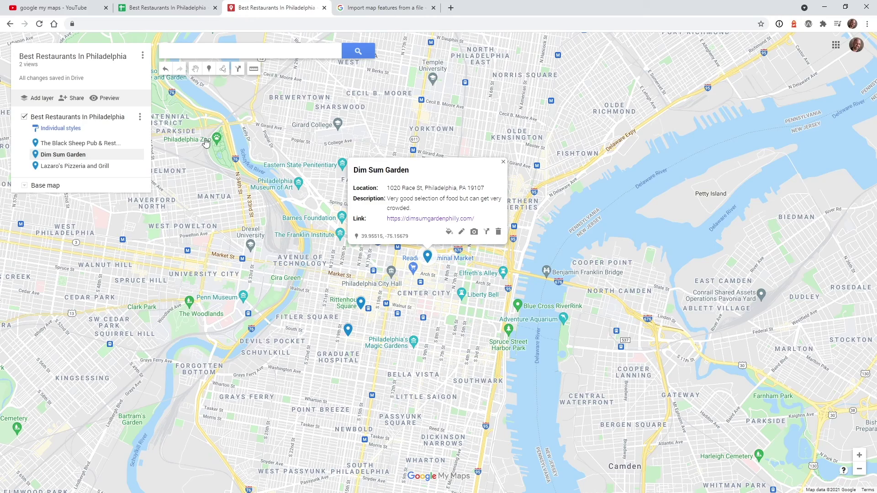
- Preview the map in view-only mode and toggle the Best Restaurants In Philadelphia layer off and on, leaving it visible
{"action": "left_click", "coordinate": [110, 99]}
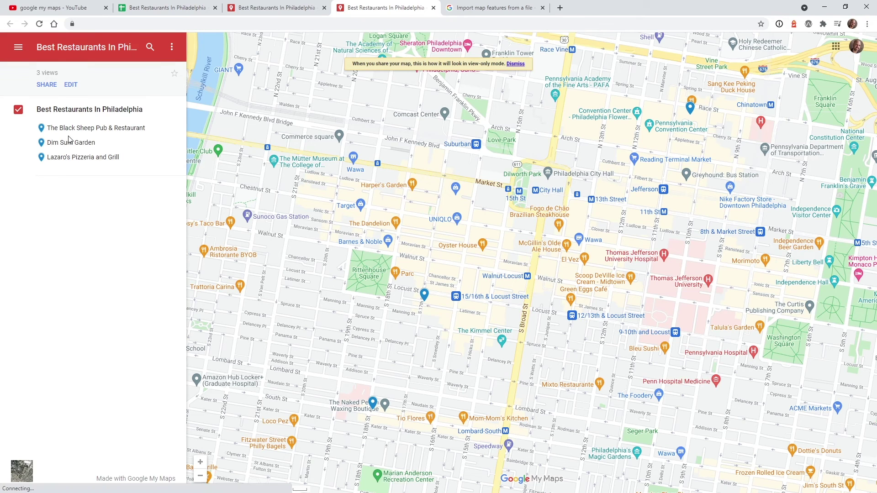
{"action": "left_click", "coordinate": [18, 111]}
{"action": "left_click", "coordinate": [19, 111]}
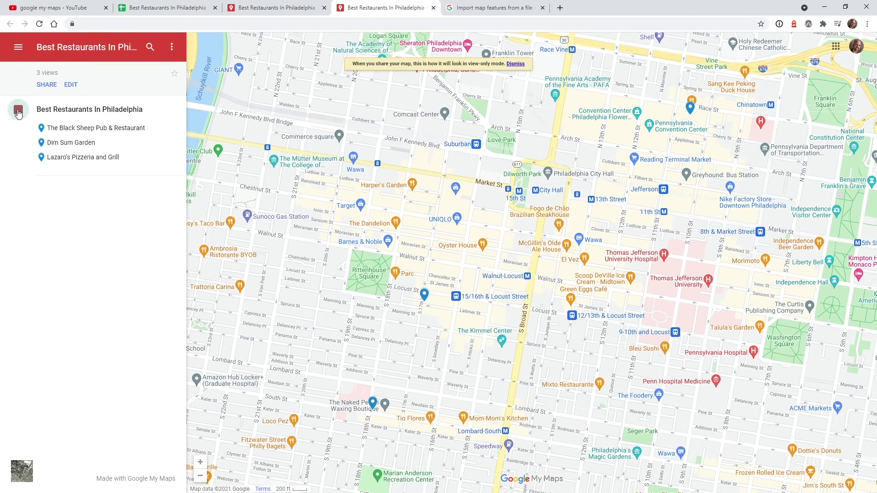
{"action": "left_click", "coordinate": [19, 111]}
{"action": "left_click", "coordinate": [18, 111]}
{"action": "left_click", "coordinate": [18, 111]}
{"action": "left_click", "coordinate": [18, 111]}
- View the details of The Black Sheep Pub & Restaurant and Dim Sum Garden in the map preview
{"action": "left_click", "coordinate": [62, 131]}
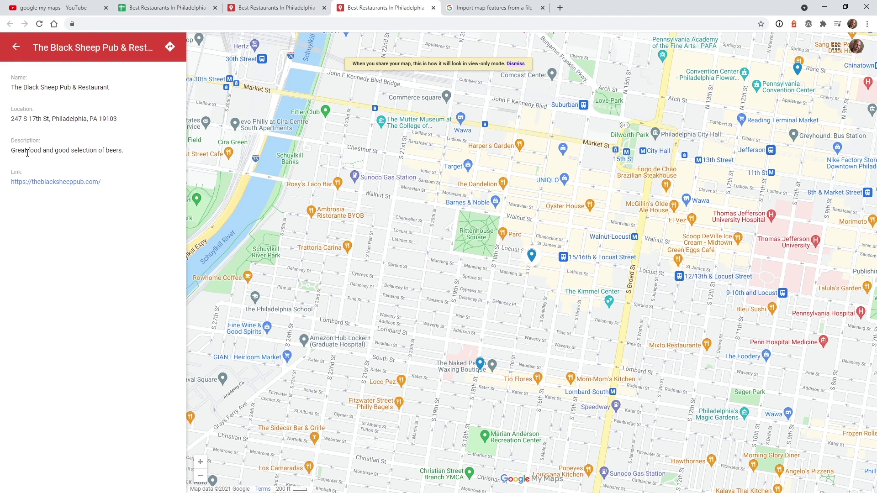
{"action": "left_click", "coordinate": [17, 53]}
{"action": "left_click", "coordinate": [68, 146]}
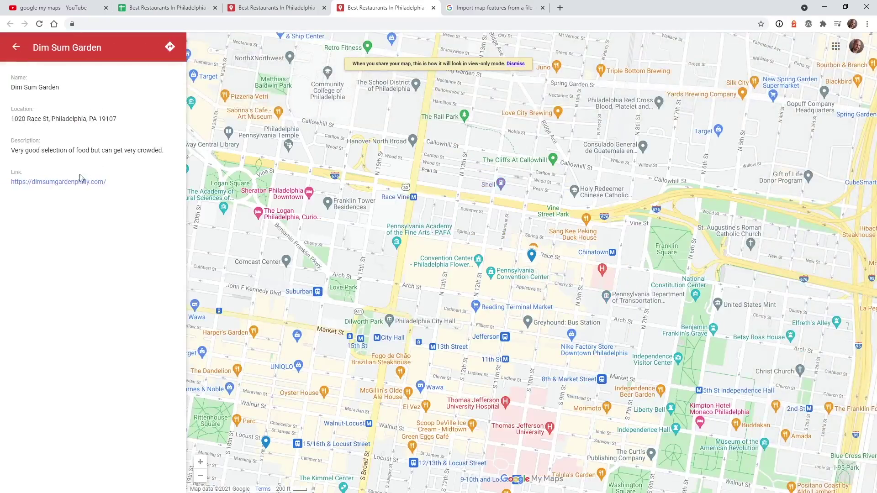